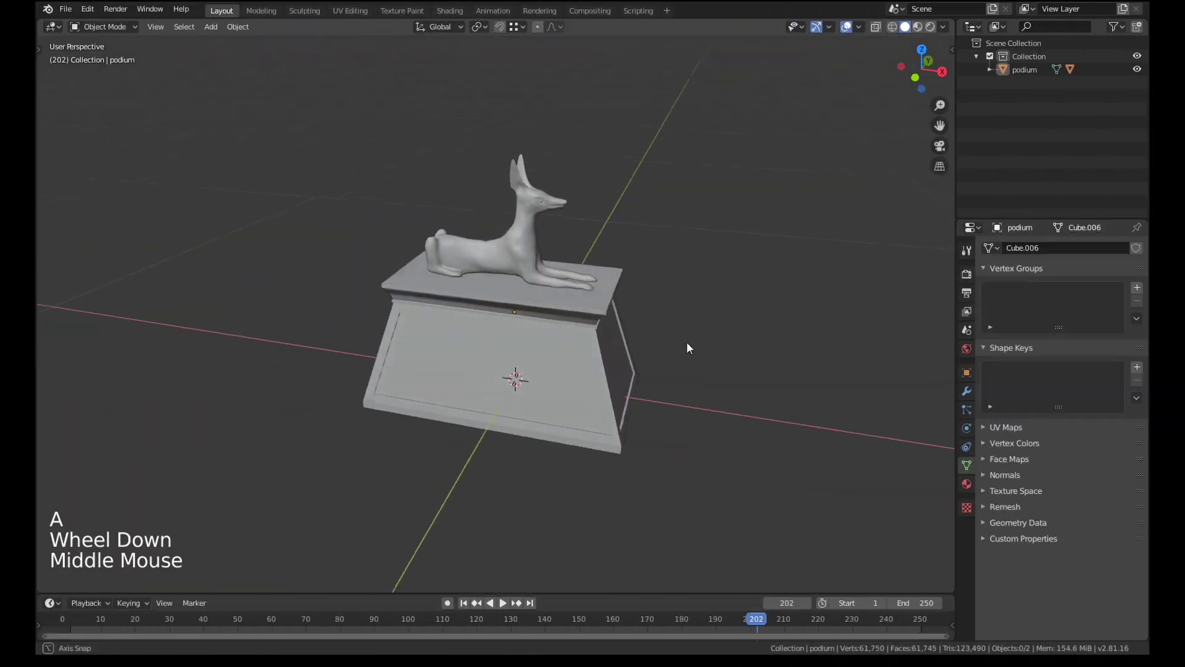
# - Add a new camera (Camera.014) at the 3D cursor beside the podium
pyautogui.keyDown('shift'); pyautogui.moveTo(685, 364); pyautogui.dragTo(567, 364, button='middle'); pyautogui.keyUp('shift')
pyautogui.hotkey('shift', 'a')
pyautogui.moveTo(576, 364)
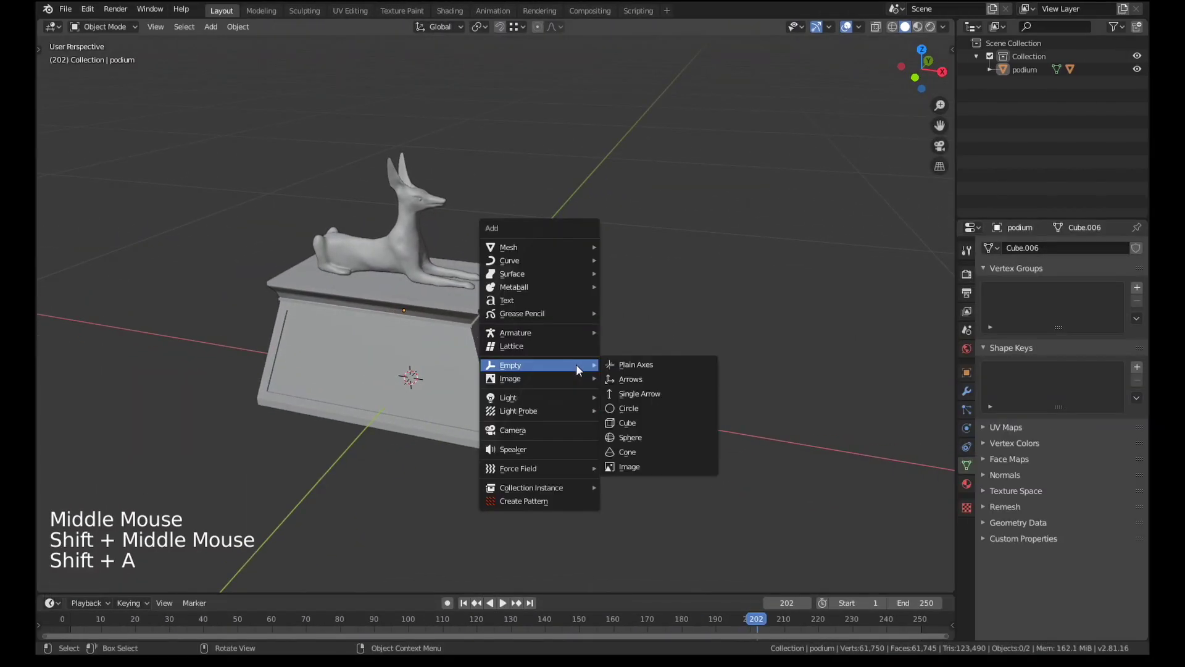
pyautogui.click(543, 430)
pyautogui.scroll(-2, 584, 383)
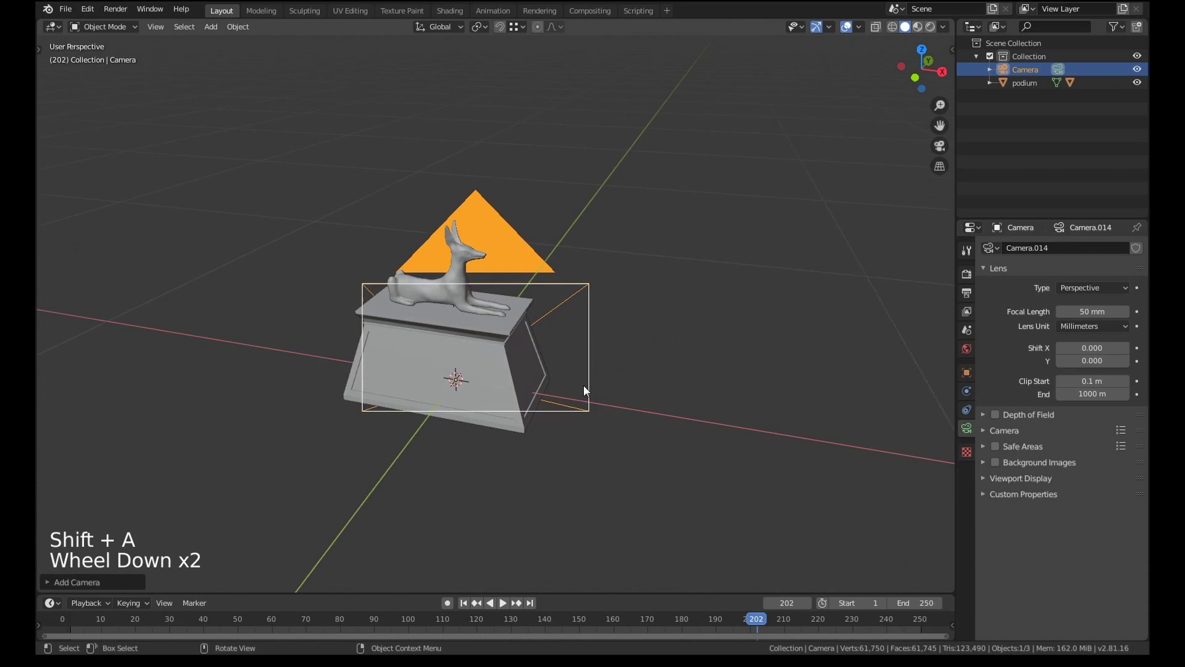
pyautogui.scroll(-1, 584, 387)
pyautogui.moveTo(584, 387); pyautogui.dragTo(711, 440, button='middle')
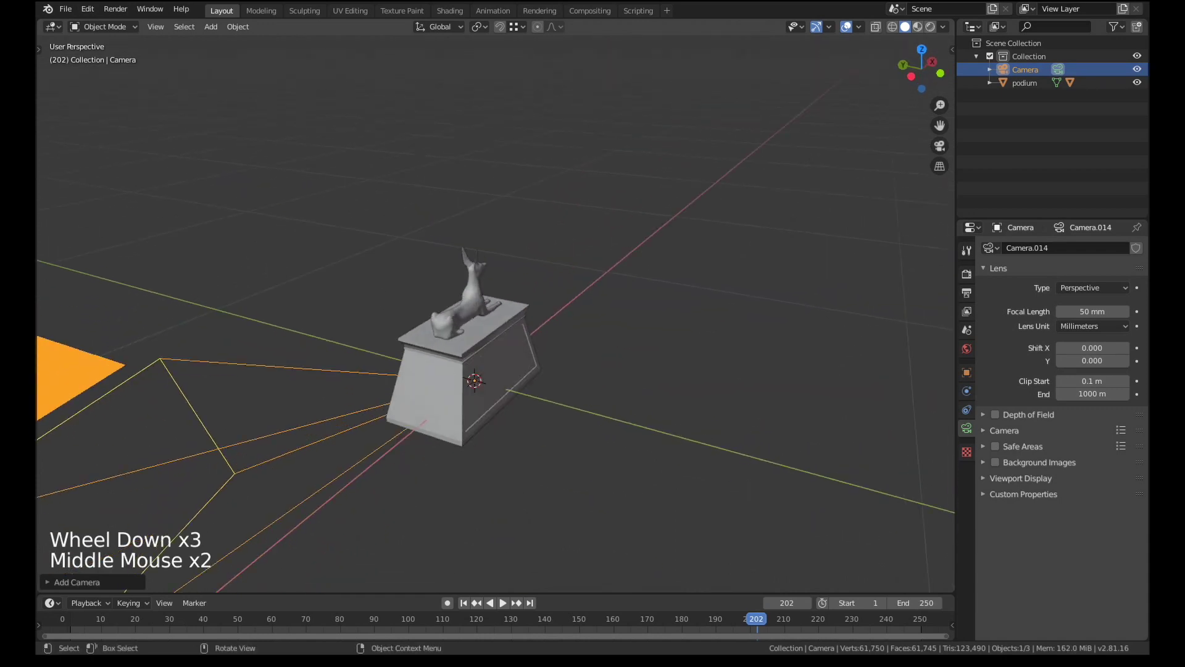
# - Scale the new camera down and reframe the view on the podium
pyautogui.press('s')
pyautogui.click(623, 362)
pyautogui.moveTo(624, 363); pyautogui.dragTo(492, 363, button='middle')
pyautogui.scroll(1, 472, 391)
pyautogui.scroll(3, 488, 343)
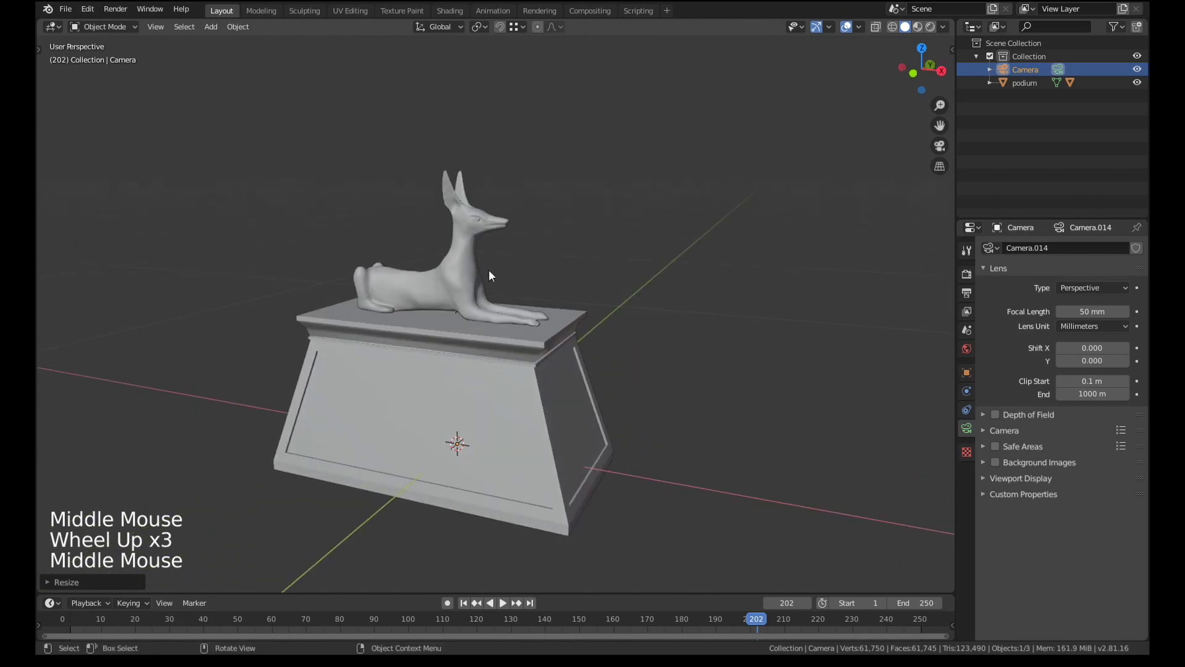
pyautogui.scroll(-1, 540, 340)
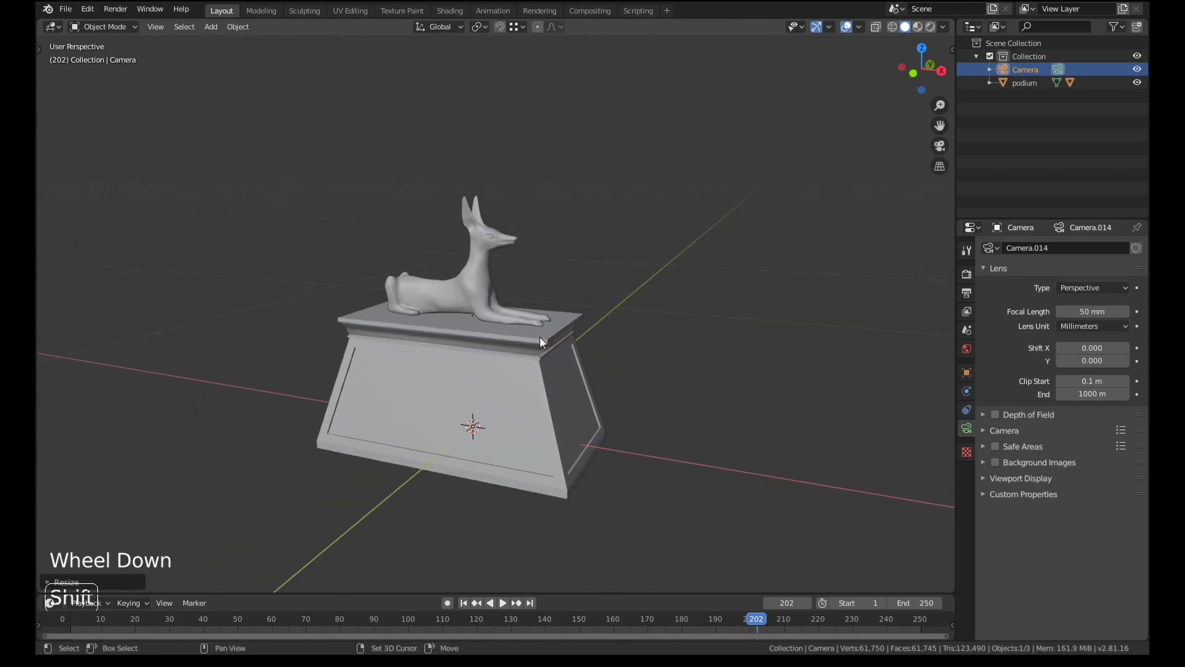
pyautogui.keyDown('shift'); pyautogui.moveTo(540, 339); pyautogui.dragTo(558, 328, button='middle'); pyautogui.keyUp('shift')
pyautogui.moveTo(558, 329); pyautogui.dragTo(494, 324, button='middle')
pyautogui.scroll(1, 502, 320)
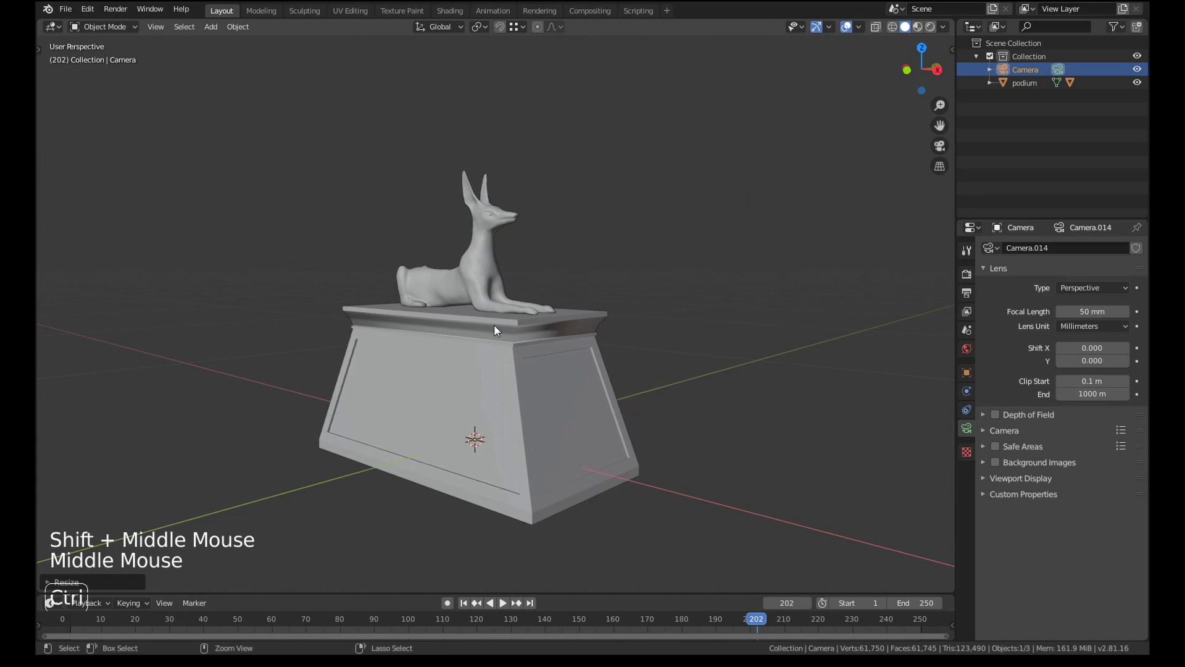
# - Snap the camera to the current viewpoint so it frames the podium
pyautogui.hotkey('ctrl', 'alt')
pyautogui.press('ctrl+alt+KP_0')
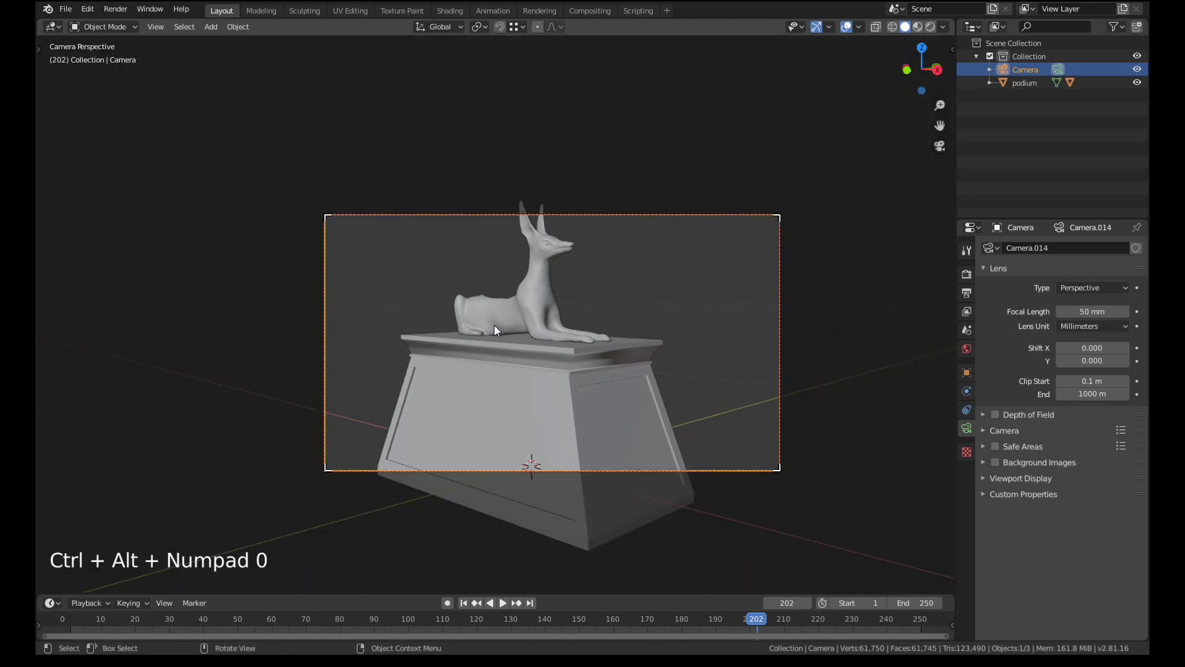
pyautogui.moveTo(492, 324); pyautogui.dragTo(574, 352, button='middle')
pyautogui.scroll(-7, 574, 352)
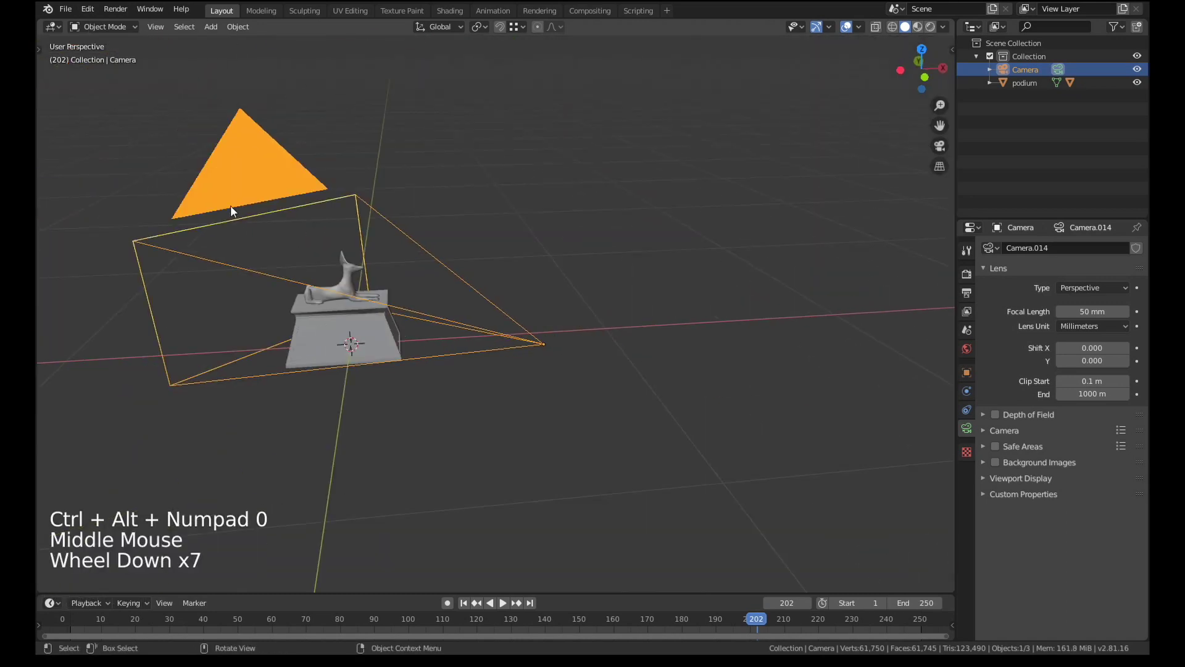
pyautogui.scroll(-1, 401, 328)
pyautogui.scroll(1, 410, 331)
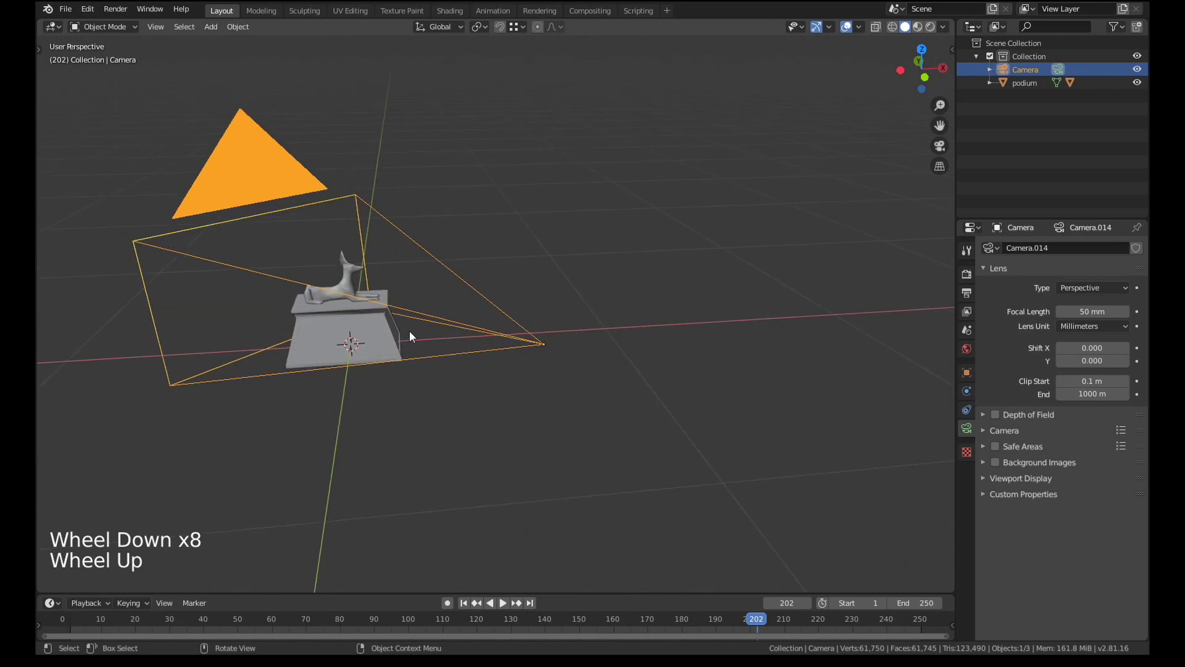
# - Scale the camera down small in front of the podium, then view from the top
pyautogui.press('s')
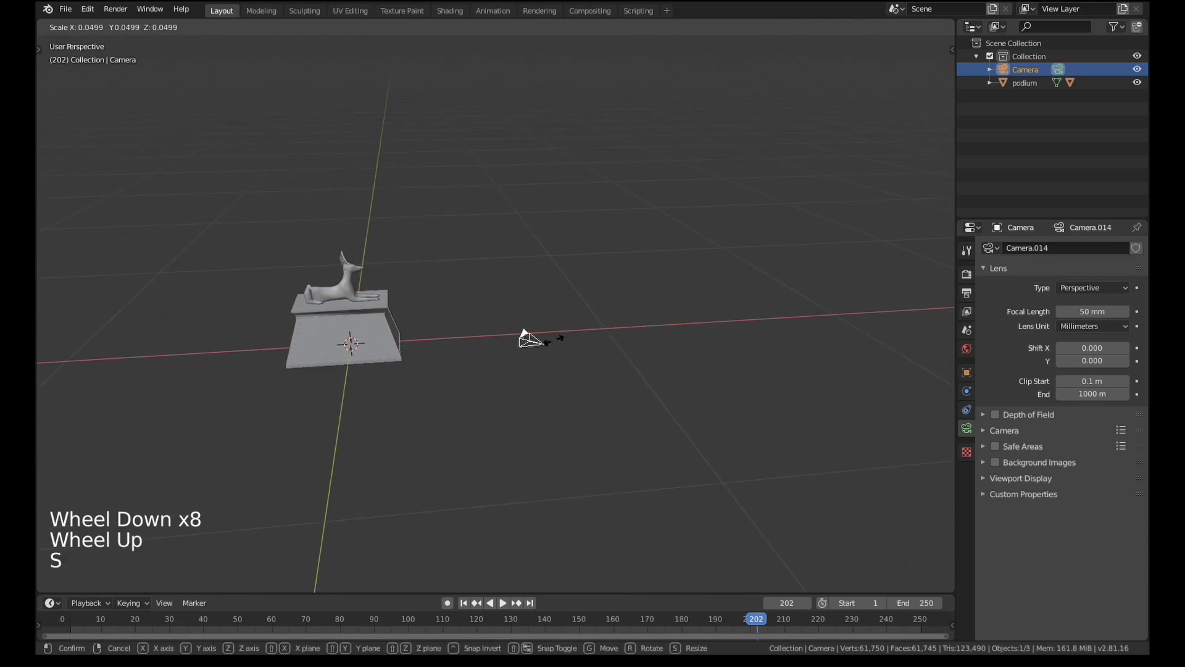
pyautogui.click(554, 353)
pyautogui.moveTo(457, 319); pyautogui.dragTo(562, 379, button='middle')
pyautogui.scroll(1, 557, 360)
pyautogui.scroll(3, 560, 365)
pyautogui.moveTo(562, 380); pyautogui.dragTo(577, 410, button='middle')
pyautogui.press('KP_7')
pyautogui.scroll(-2, 579, 371)
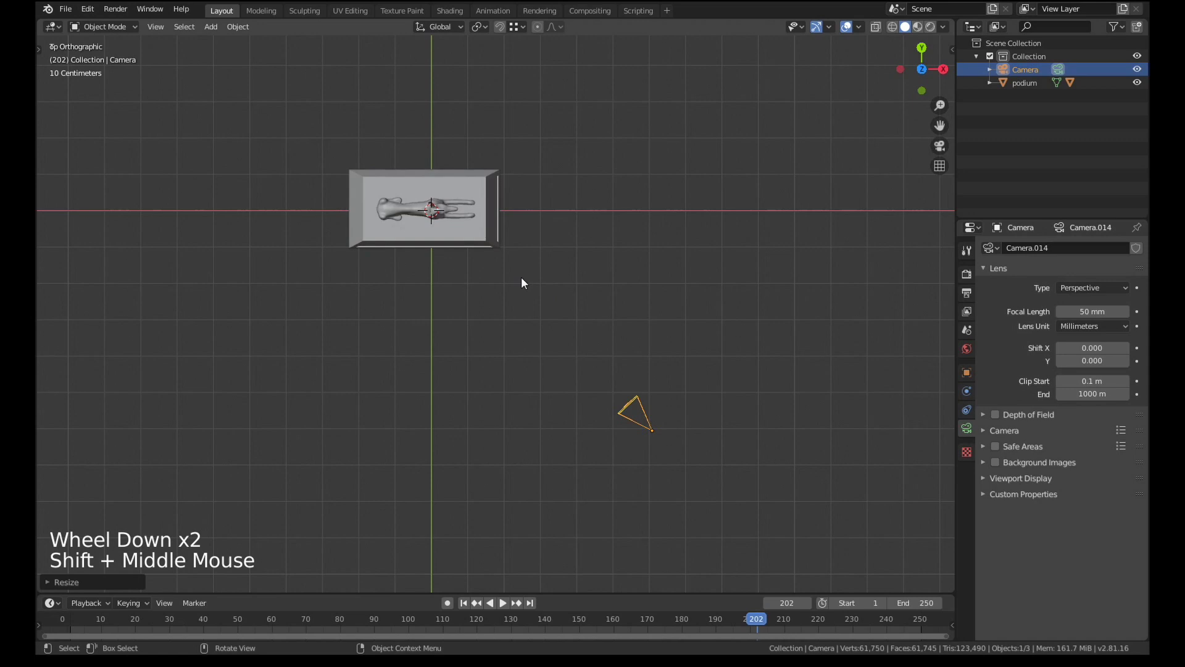
# - Add a Bezier circle around the podium
pyautogui.hotkey('shift', 'a')
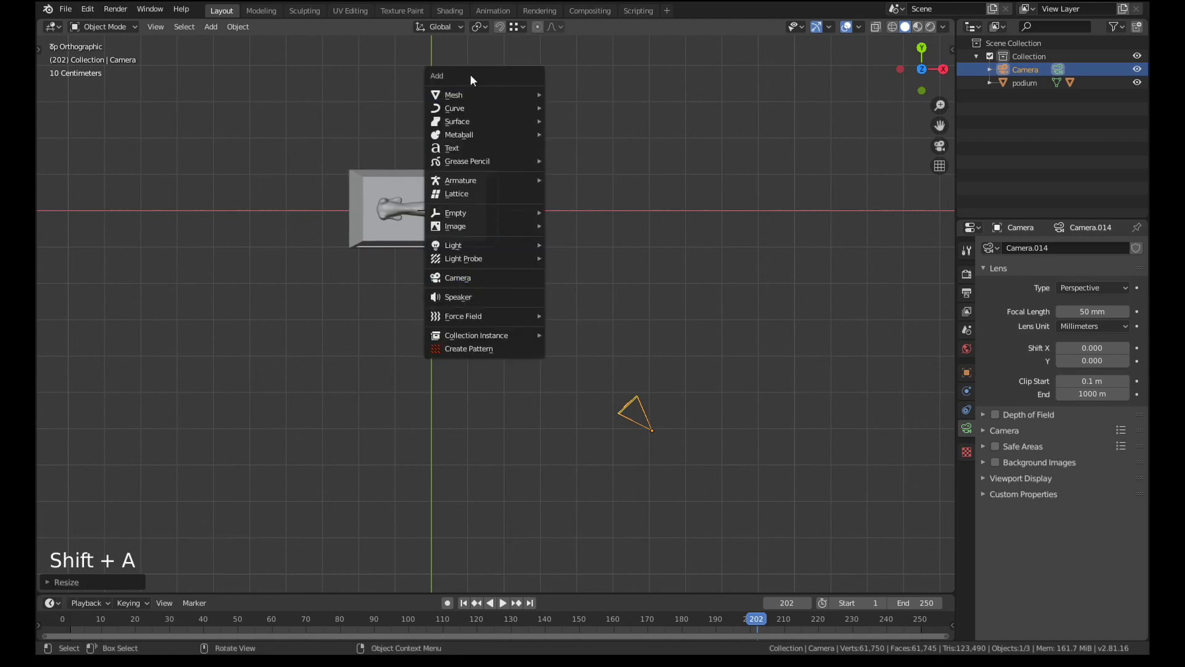
pyautogui.moveTo(456, 106)
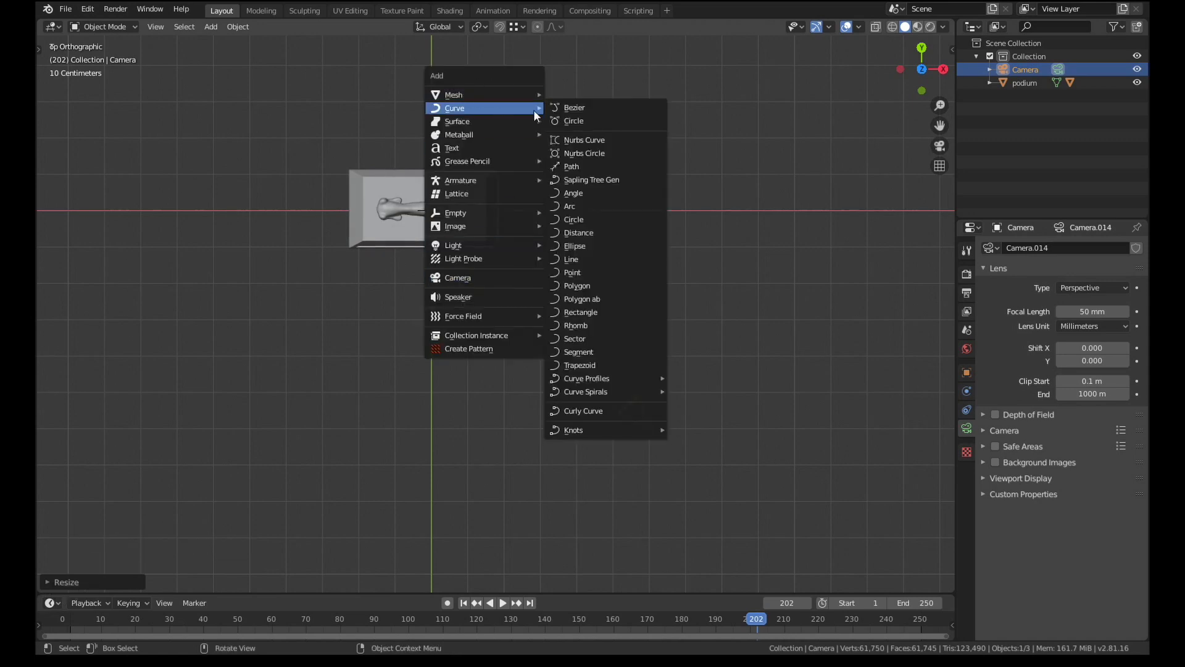
pyautogui.click(601, 121)
pyautogui.scroll(-4, 638, 272)
pyautogui.scroll(2, 638, 271)
pyautogui.scroll(1, 638, 271)
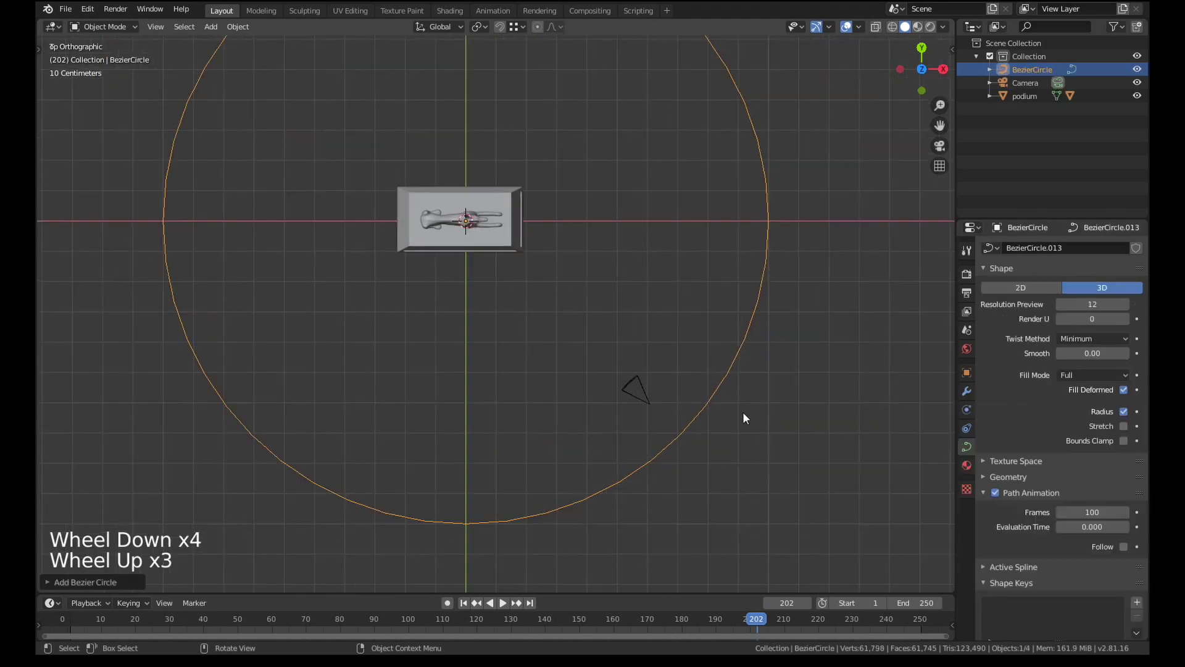
# - Scale the Bezier circle until it passes through the camera
pyautogui.press('s')
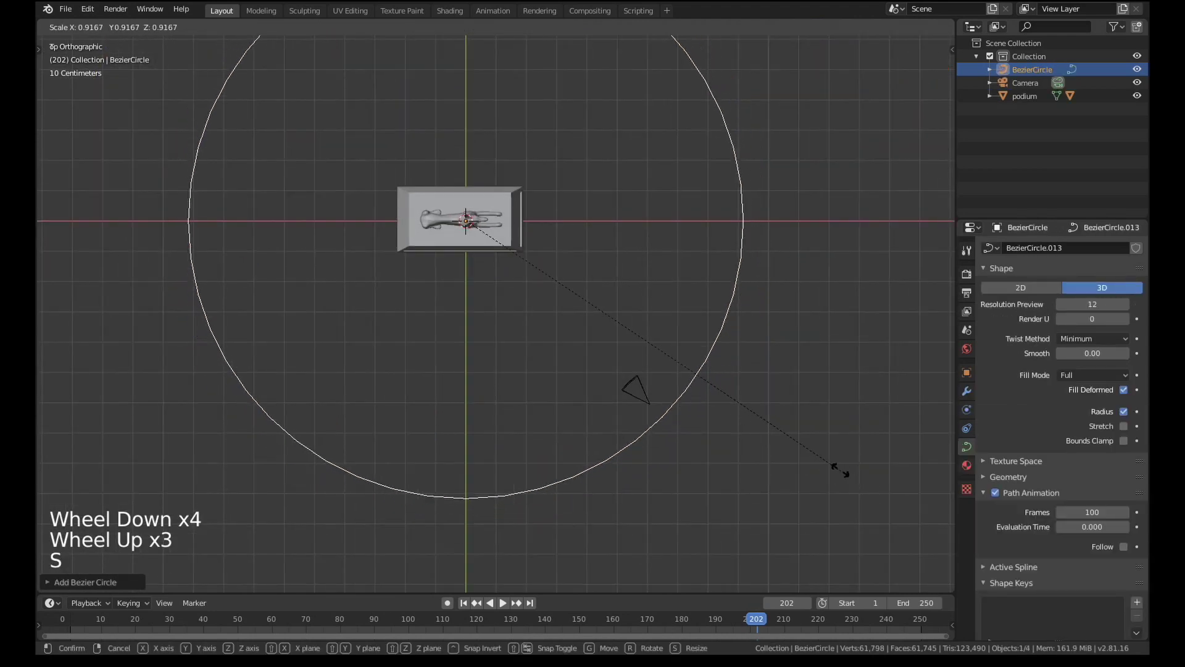
pyautogui.click(819, 456)
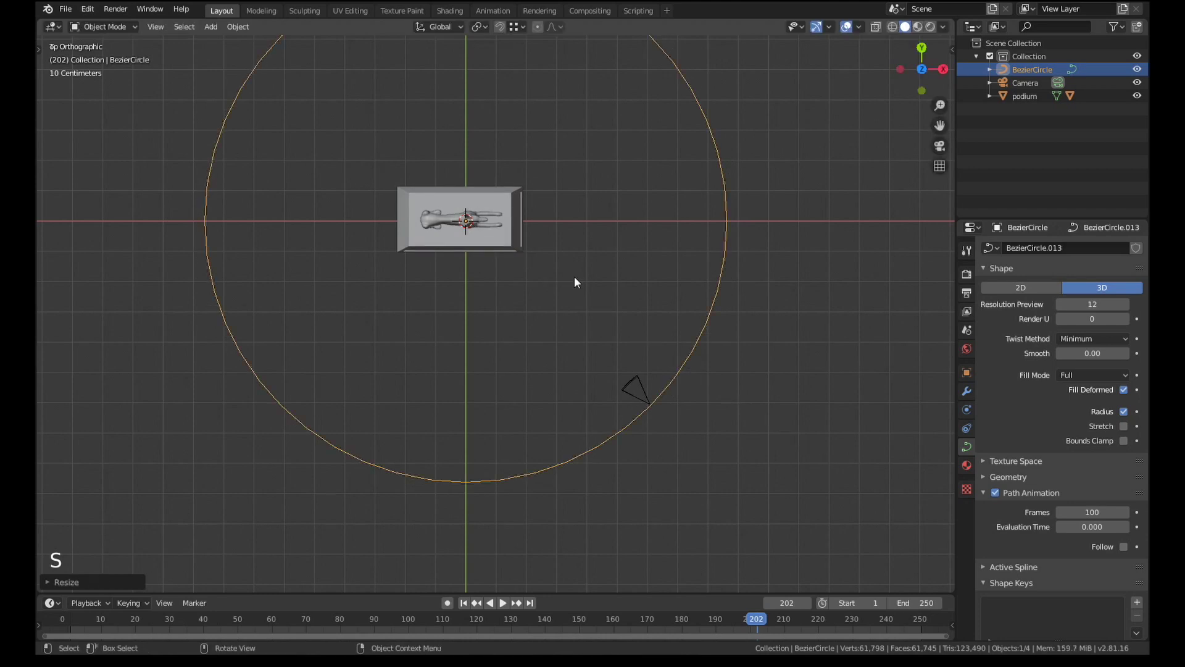
pyautogui.scroll(7, 651, 410)
pyautogui.press('s')
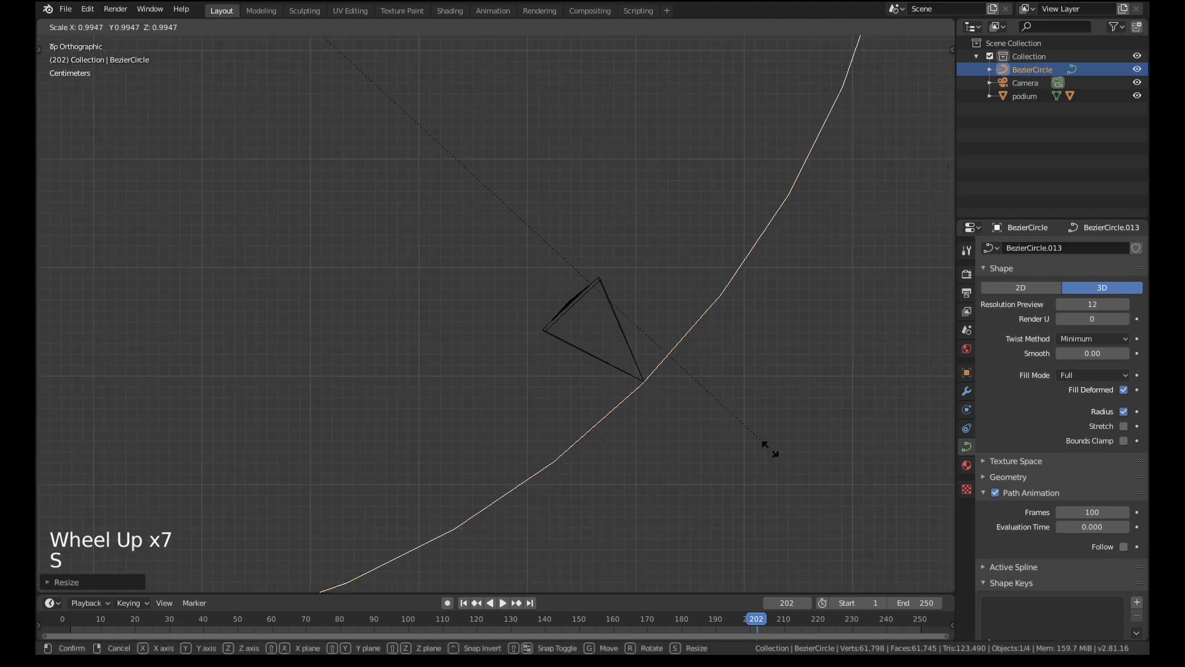
pyautogui.click(773, 450)
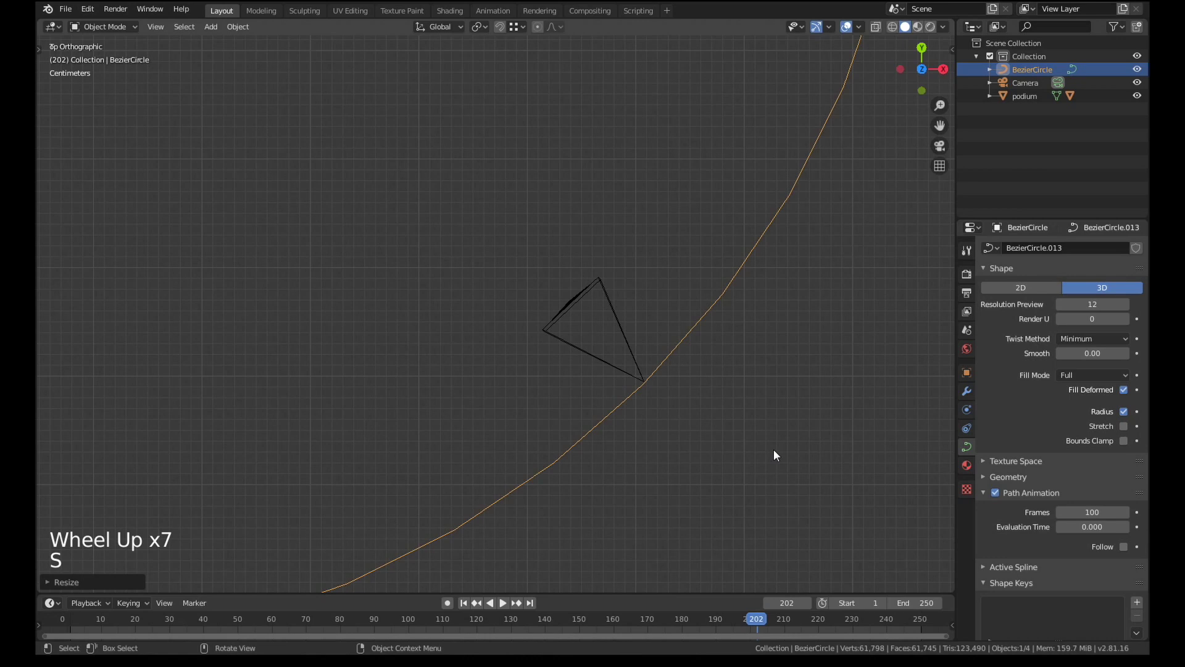
# - In front view, raise the circle along Z to the camera's height
pyautogui.press('KP_1')
pyautogui.scroll(-10, 766, 446)
pyautogui.keyDown('shift'); pyautogui.moveTo(756, 442); pyautogui.dragTo(680, 394, button='middle'); pyautogui.keyUp('shift')
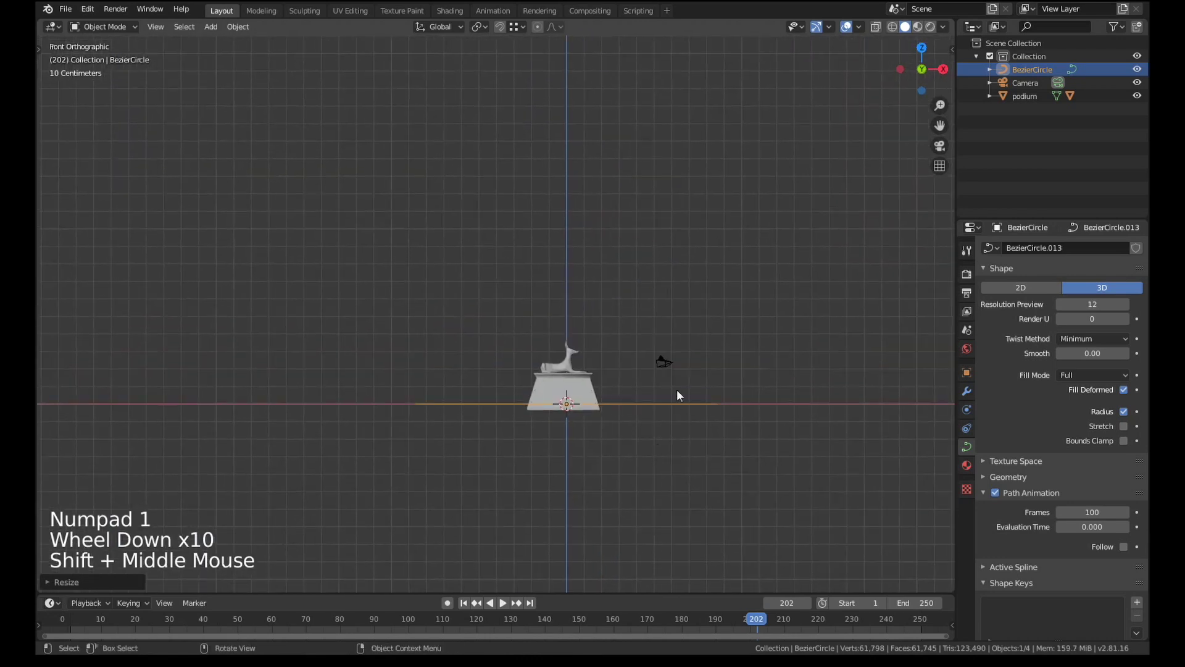
pyautogui.scroll(7, 661, 434)
pyautogui.press('g')
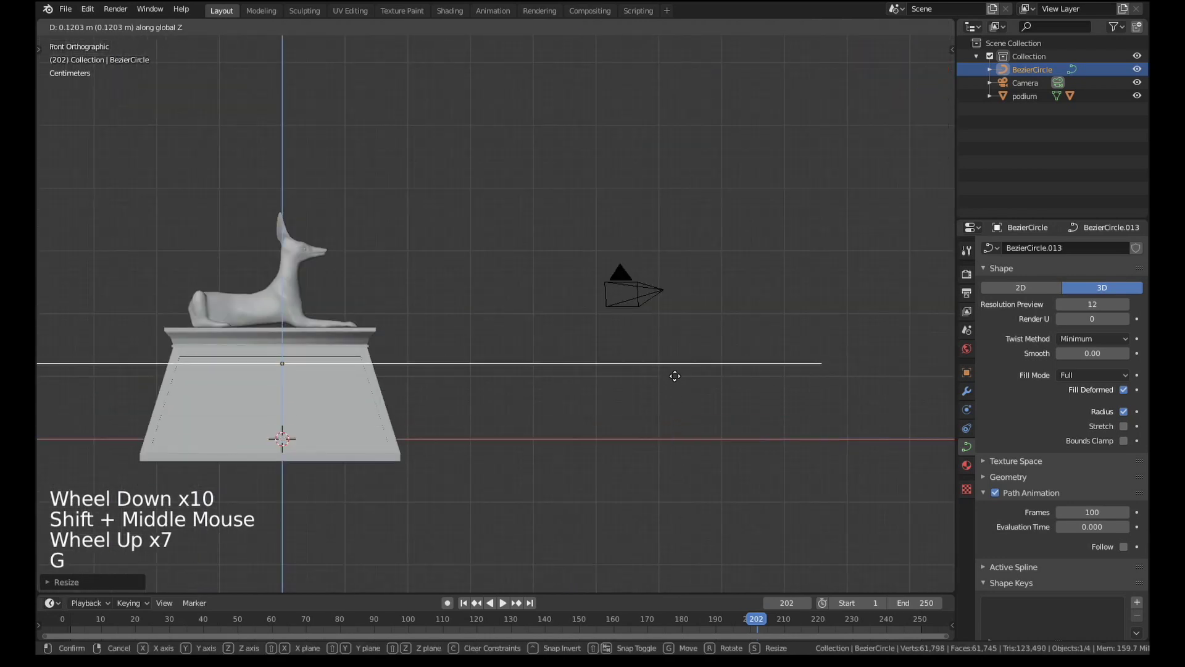
pyautogui.click(677, 312)
pyautogui.moveTo(658, 254); pyautogui.dragTo(651, 302, button='middle')
pyautogui.scroll(-2, 651, 301)
# - Select the camera and turn on snapping with the Vertex target
pyautogui.scroll(-3, 680, 345)
pyautogui.keyDown('shift'); pyautogui.moveTo(681, 345); pyautogui.dragTo(679, 404, button='middle'); pyautogui.keyUp('shift')
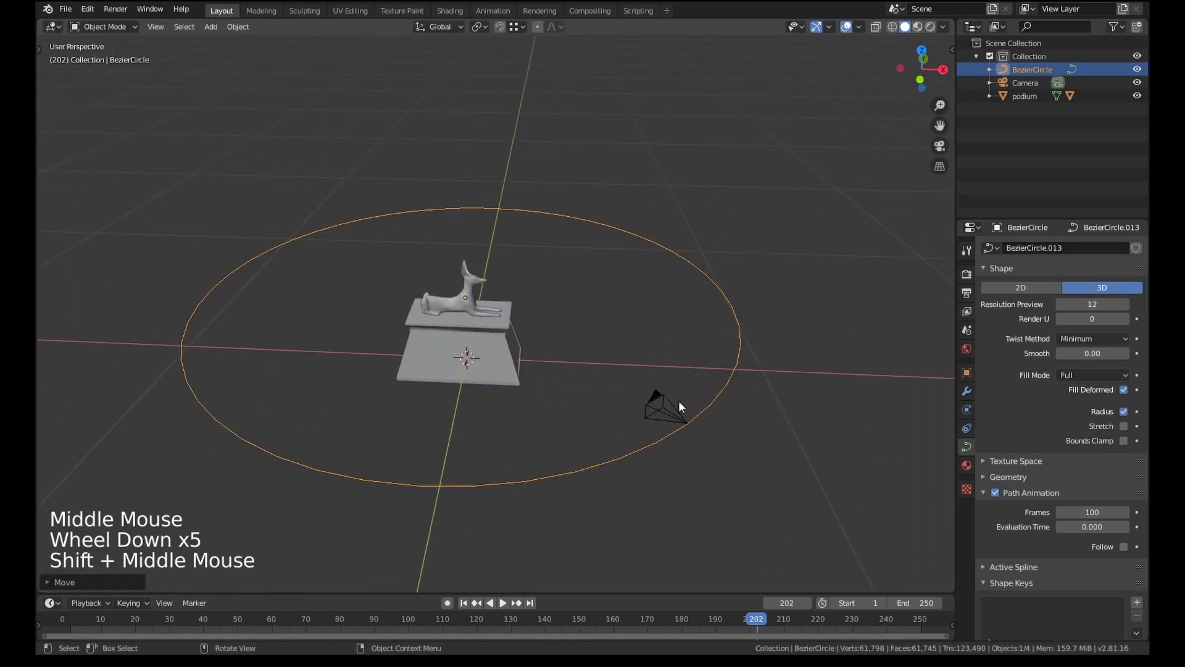
pyautogui.scroll(1, 656, 423)
pyautogui.click(656, 422)
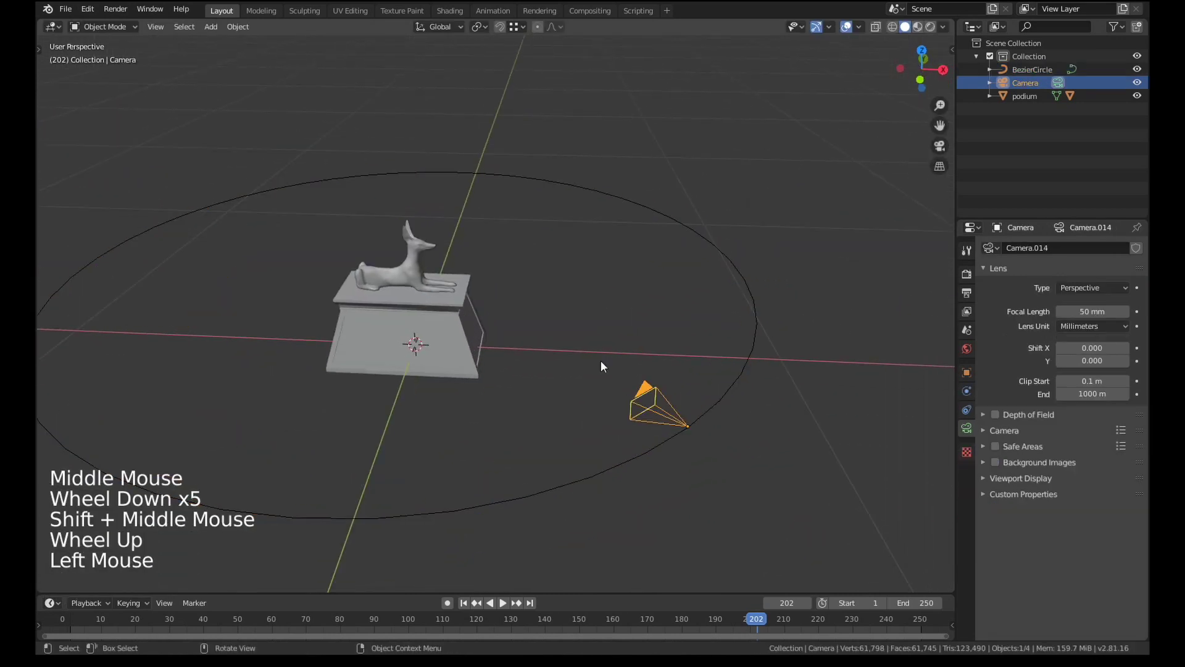
pyautogui.click(499, 26)
pyautogui.click(515, 27)
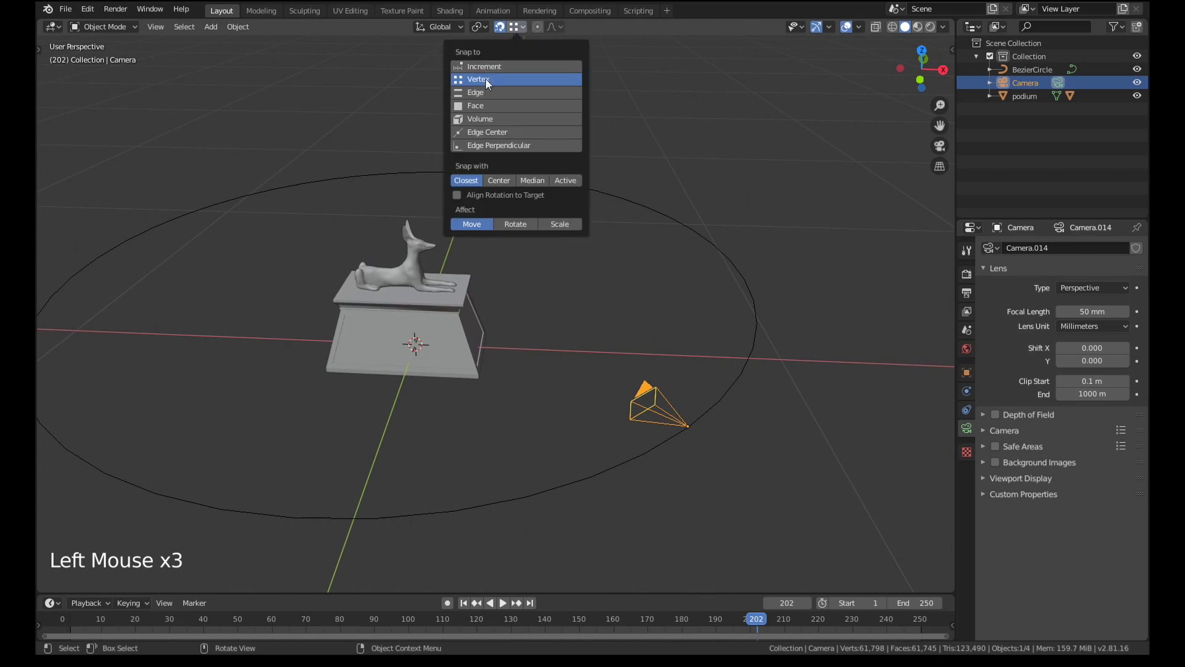
pyautogui.scroll(-2, 531, 395)
pyautogui.moveTo(514, 393); pyautogui.dragTo(566, 425, button='middle')
# - Select the Bezier circle and check its control points in Edit Mode
pyautogui.click(580, 471)
pyautogui.click(577, 466)
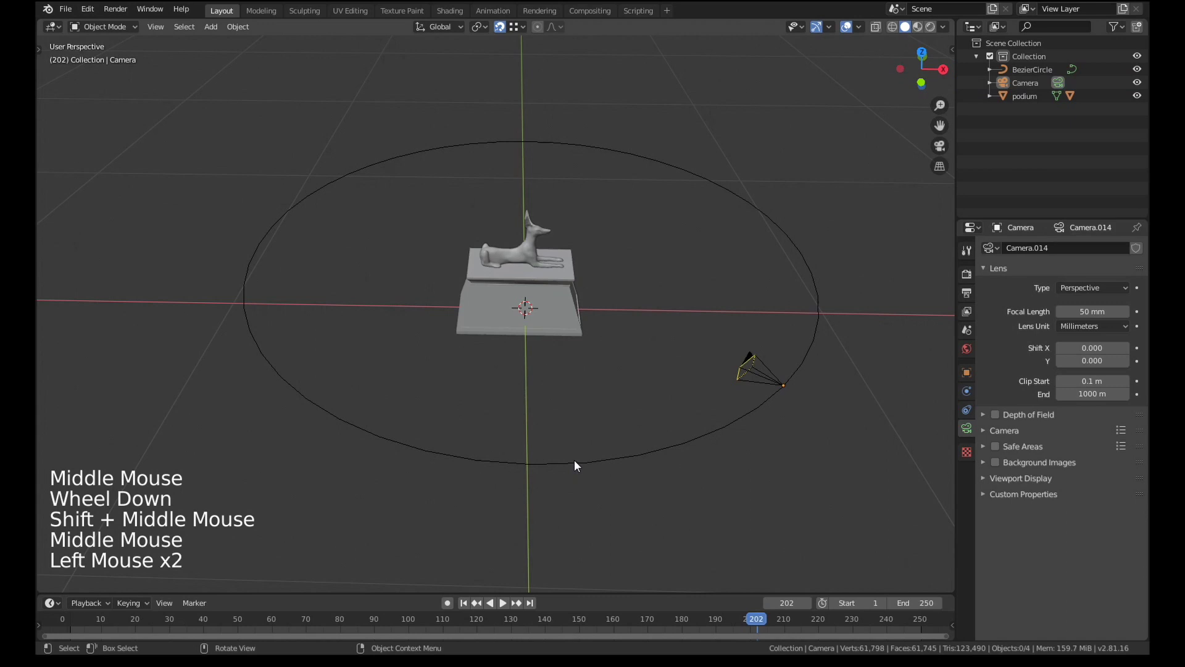
pyautogui.press('Tab')
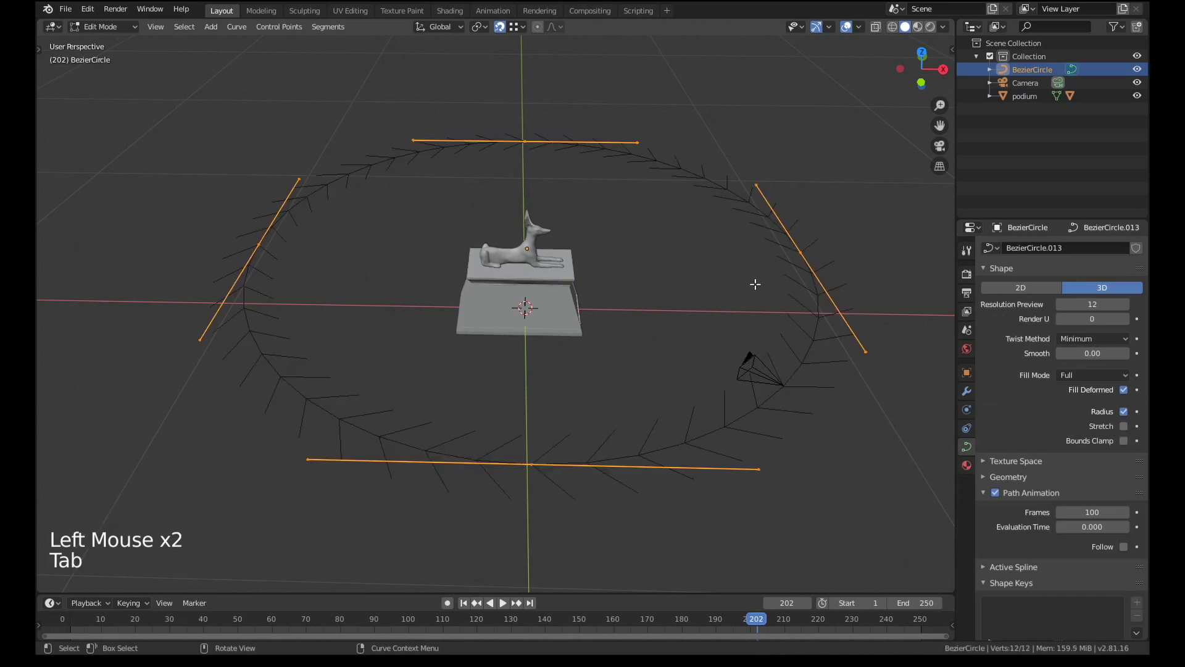
pyautogui.press('Tab')
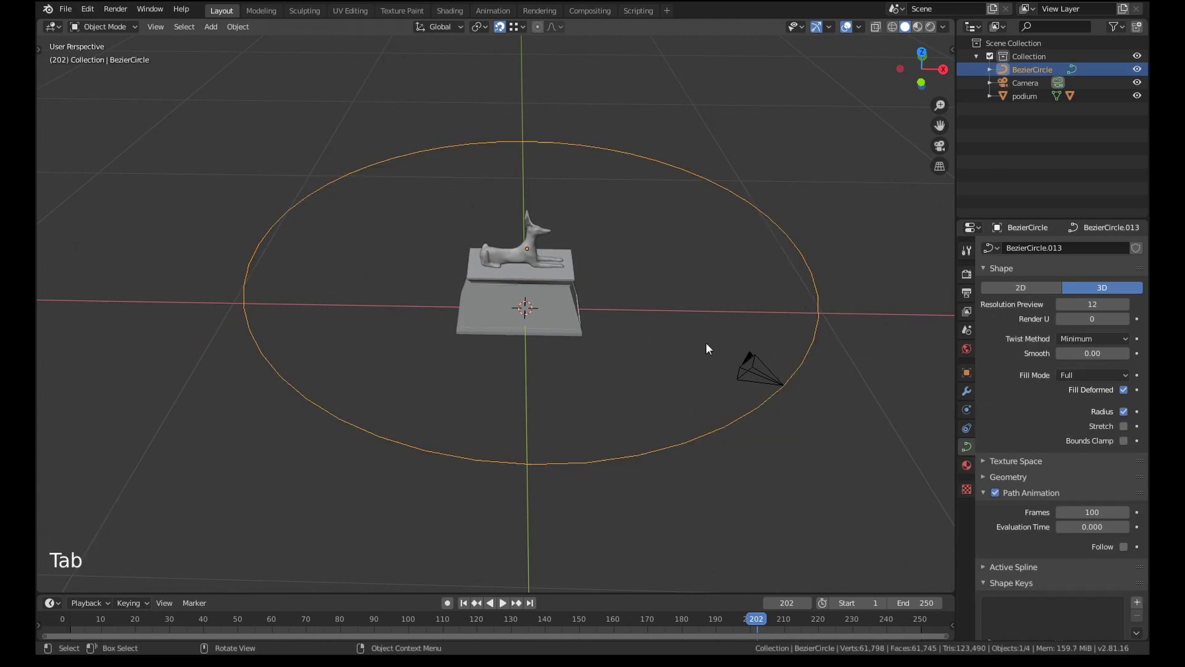
# - Snap the camera onto the circle's front point, then turn snapping off
pyautogui.click(768, 379)
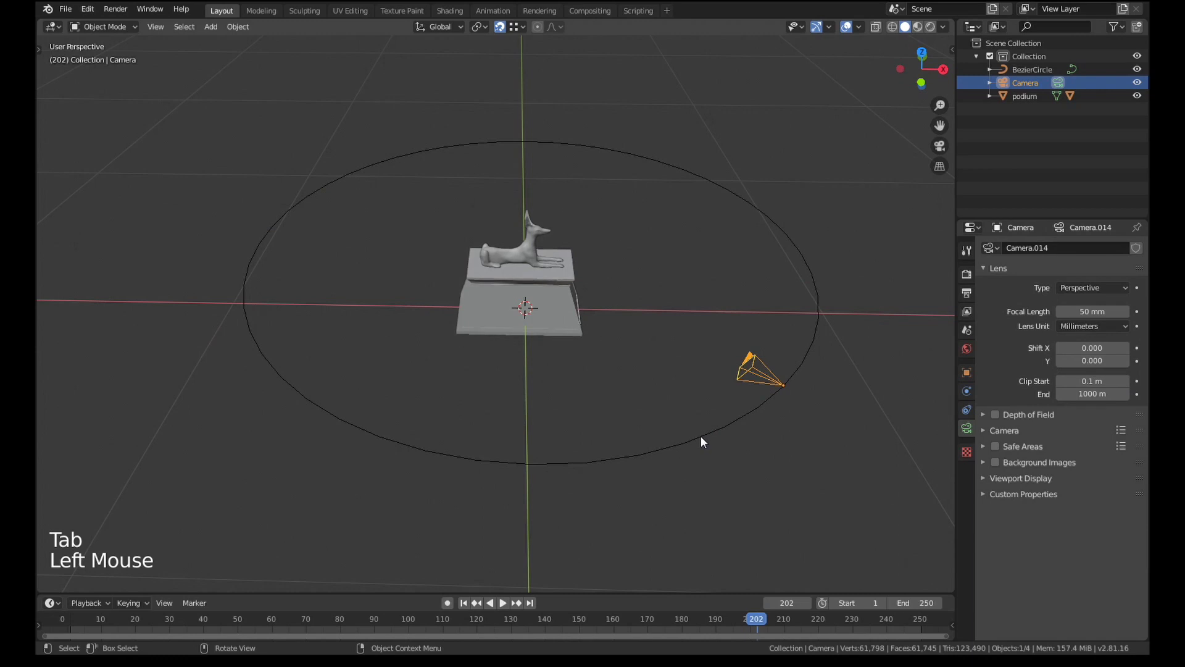
pyautogui.press('g')
pyautogui.click(525, 472)
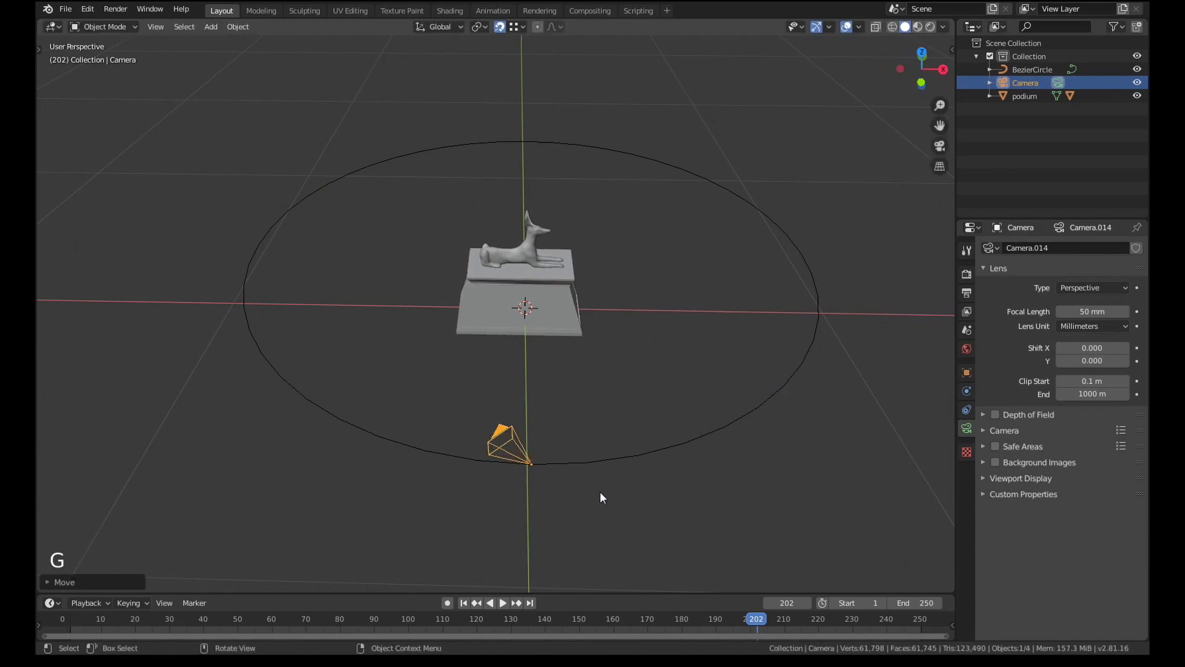
pyautogui.click(502, 29)
pyautogui.moveTo(591, 301); pyautogui.dragTo(548, 378, button='middle')
pyautogui.scroll(2, 521, 361)
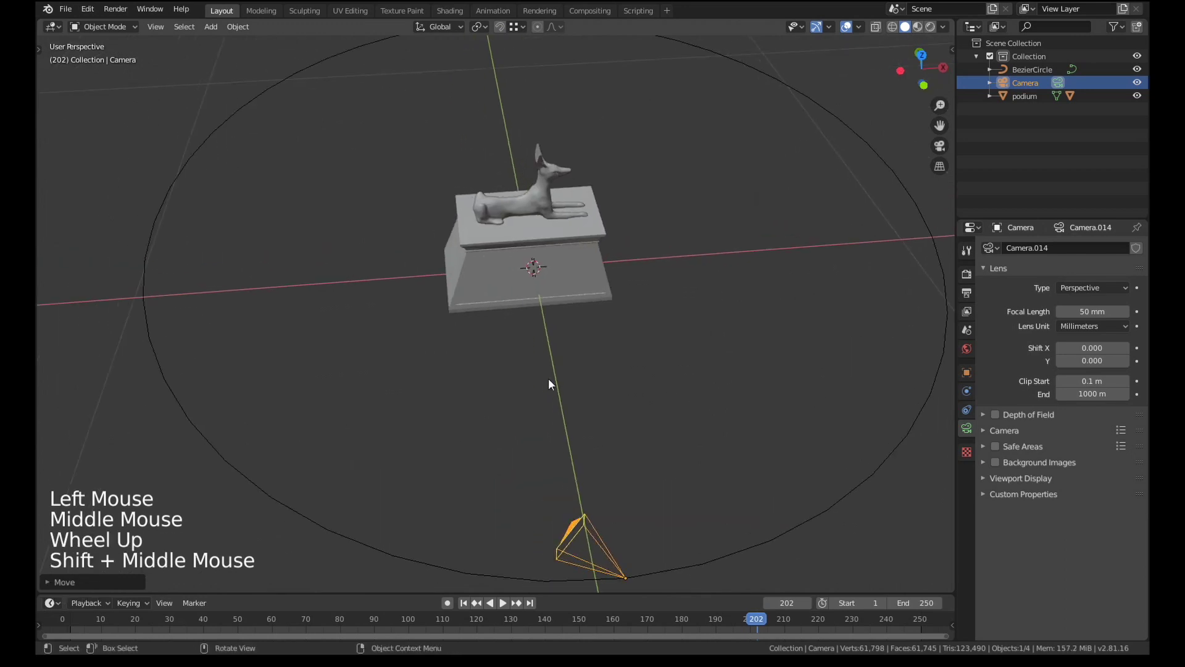
# - Select the camera, then the BezierCircle, and parent them with Ctrl+P Follow Path
pyautogui.scroll(-3, 628, 479)
pyautogui.press('a')
pyautogui.scroll(3, 580, 516)
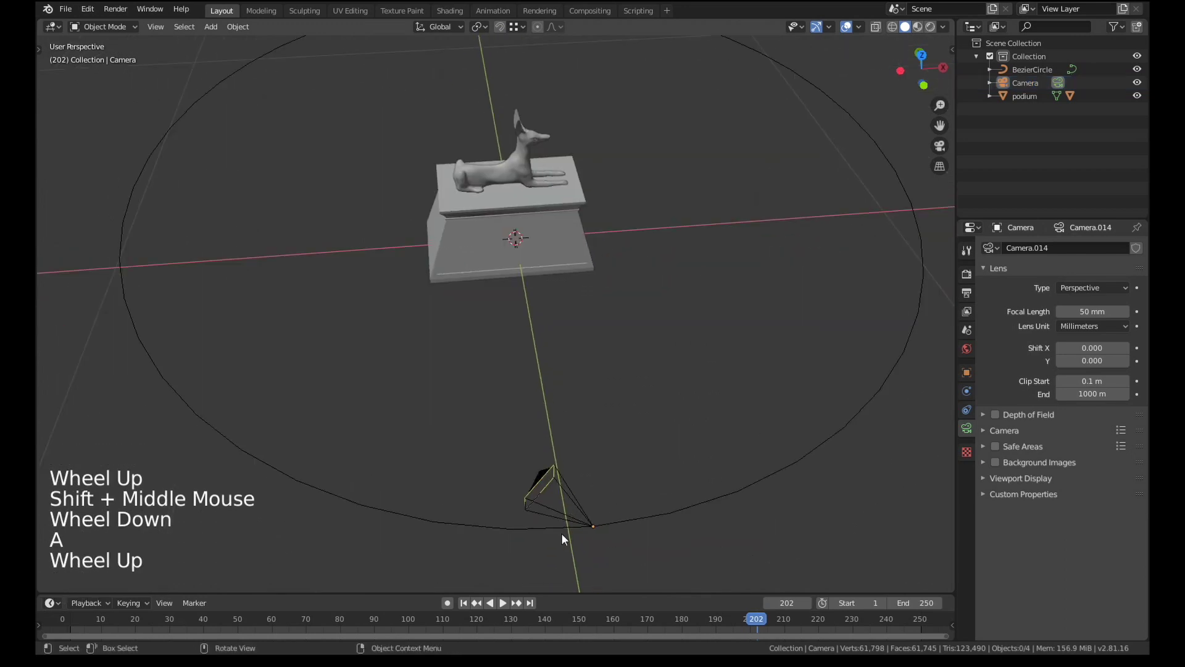
pyautogui.scroll(-1, 530, 503)
pyautogui.scroll(-1, 499, 472)
pyautogui.scroll(2, 583, 482)
pyautogui.click(497, 504)
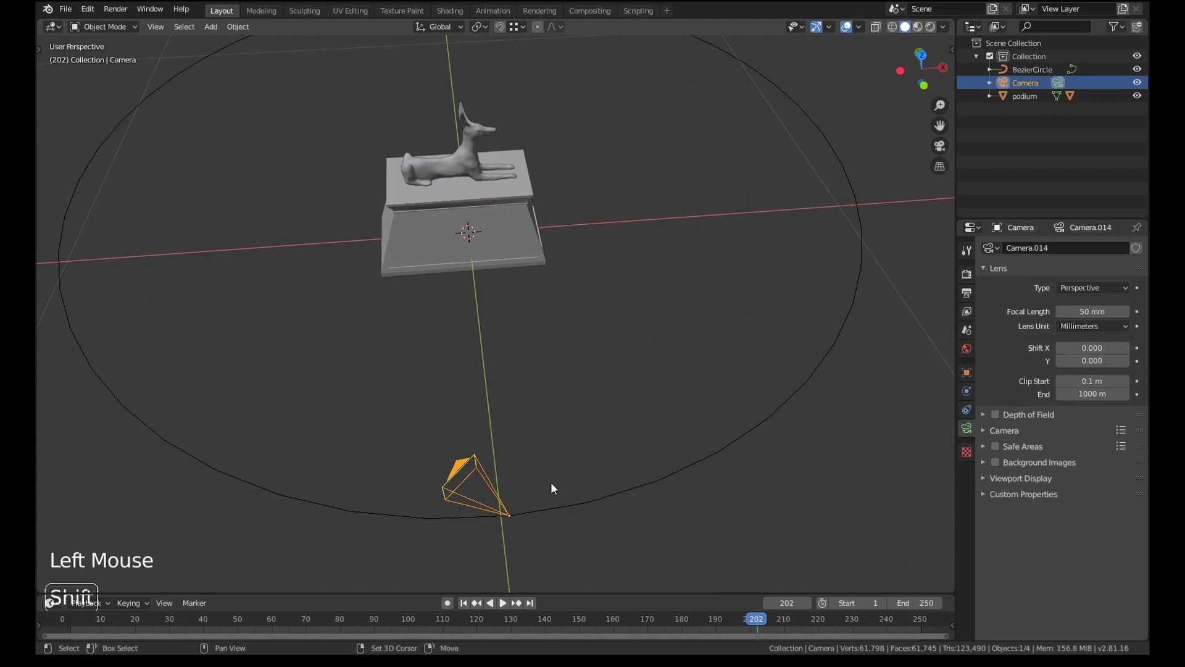
pyautogui.keyDown('shift'); pyautogui.click(588, 503); pyautogui.keyUp('shift')
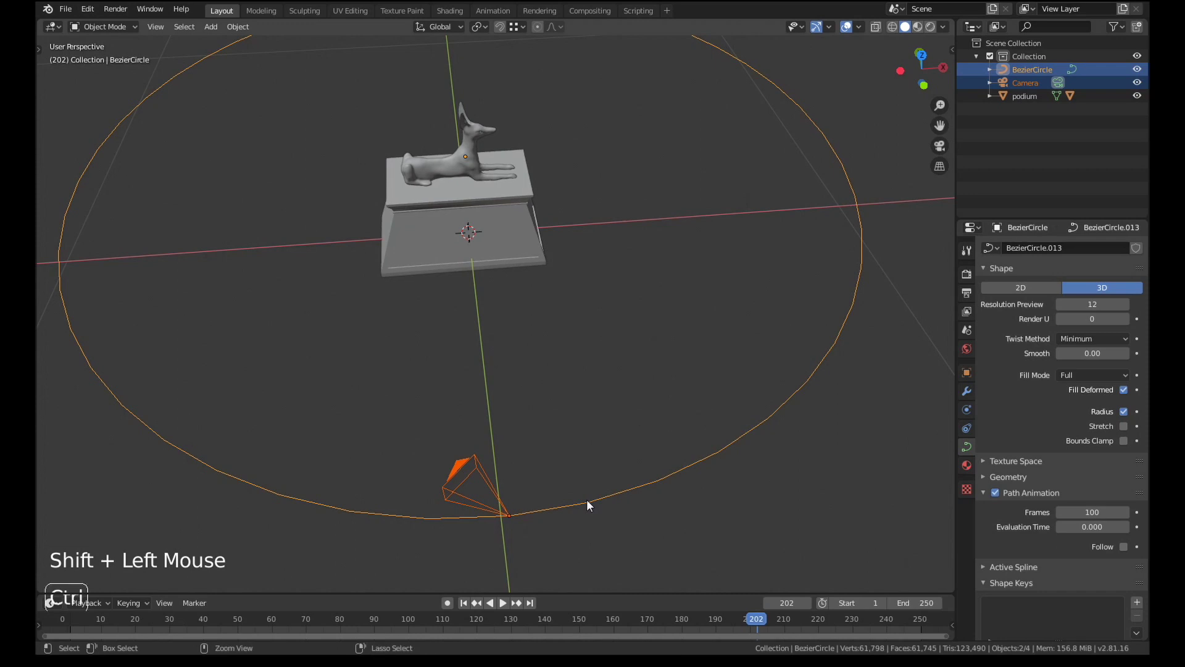
pyautogui.hotkey('ctrl', 'p')
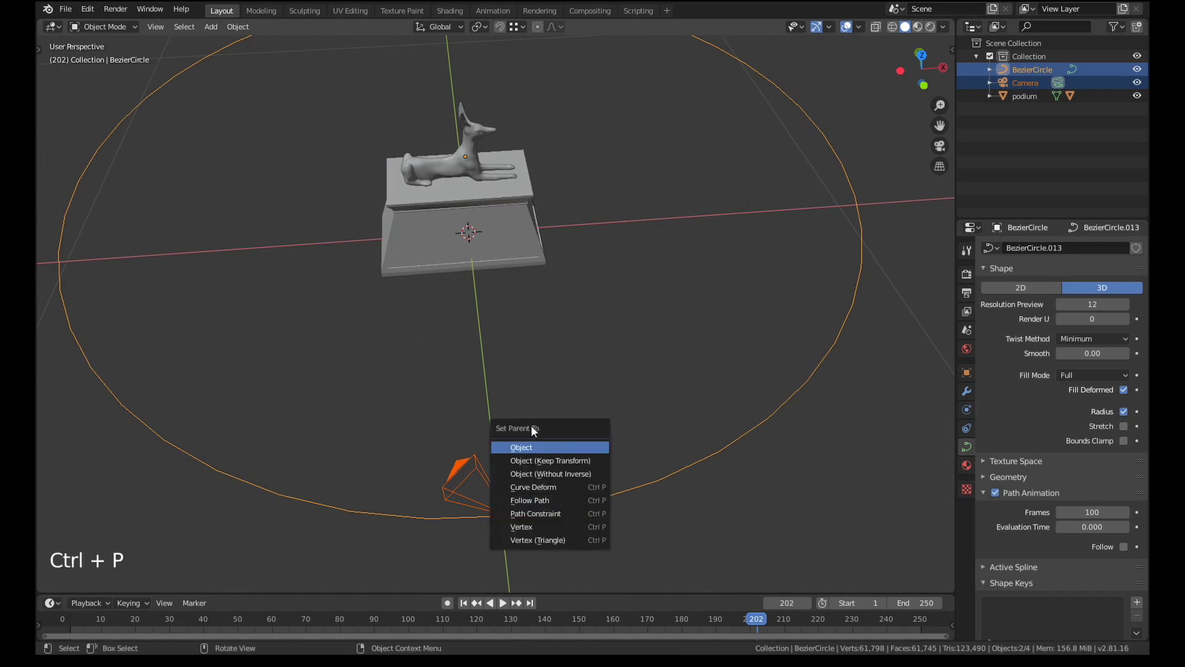
pyautogui.click(531, 500)
pyautogui.click(464, 603)
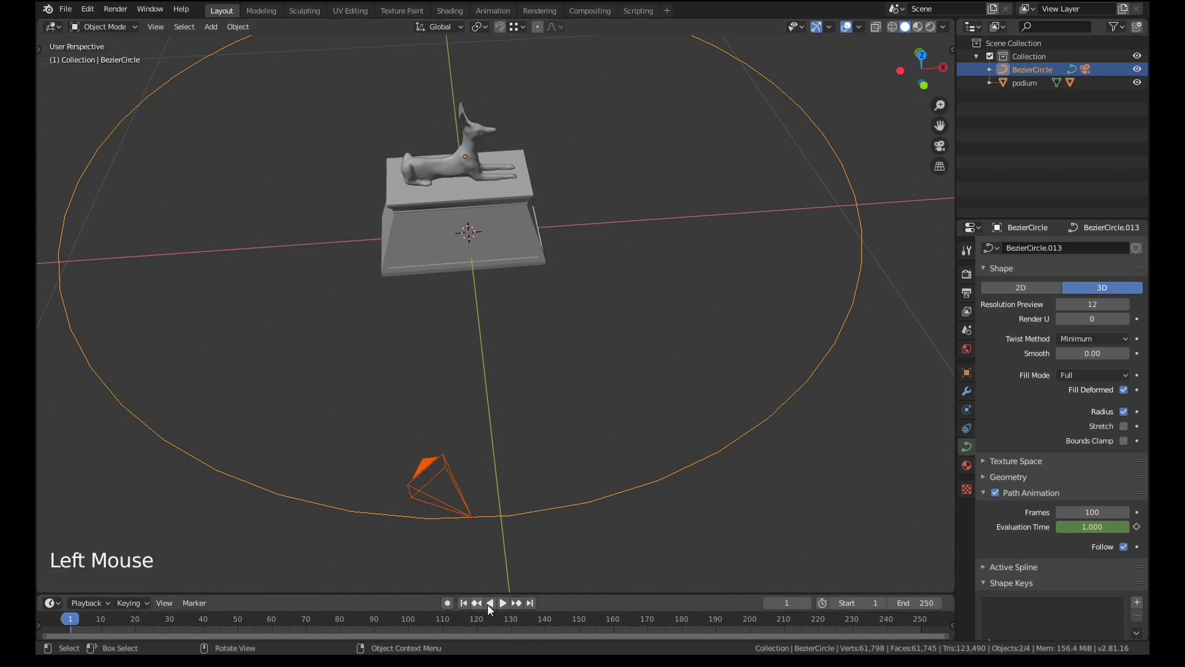
pyautogui.scroll(-2, 530, 446)
pyautogui.keyDown('shift'); pyautogui.moveTo(527, 446); pyautogui.dragTo(544, 477, button='middle'); pyautogui.keyUp('shift')
pyautogui.scroll(1, 545, 500)
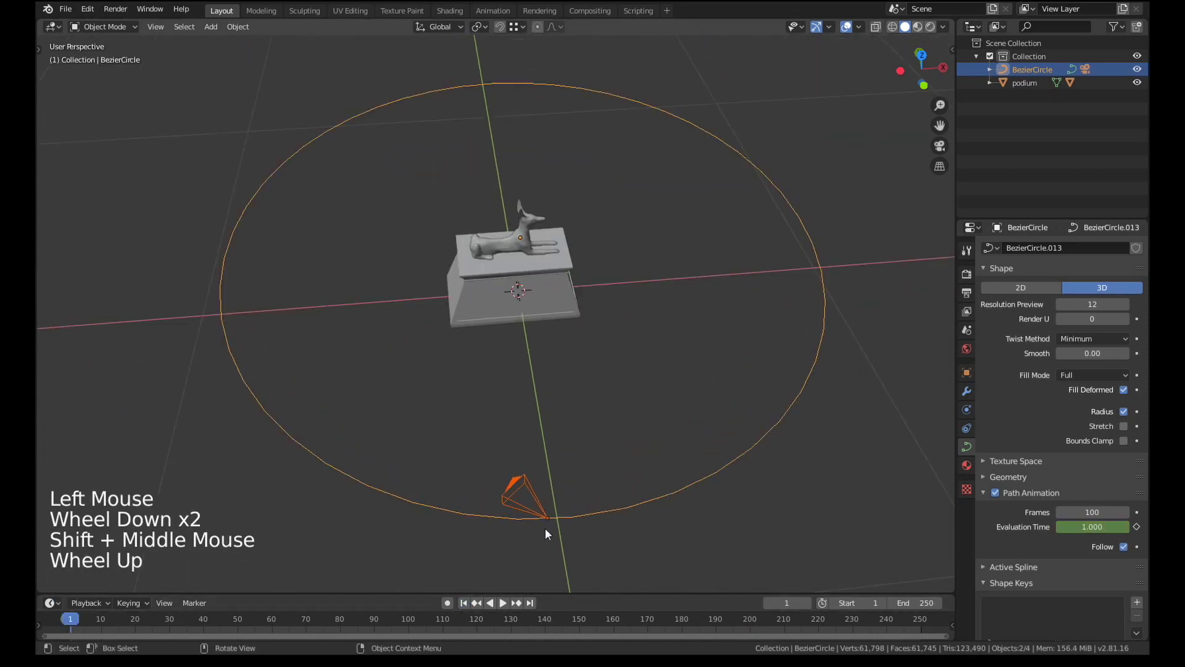
pyautogui.click(502, 601)
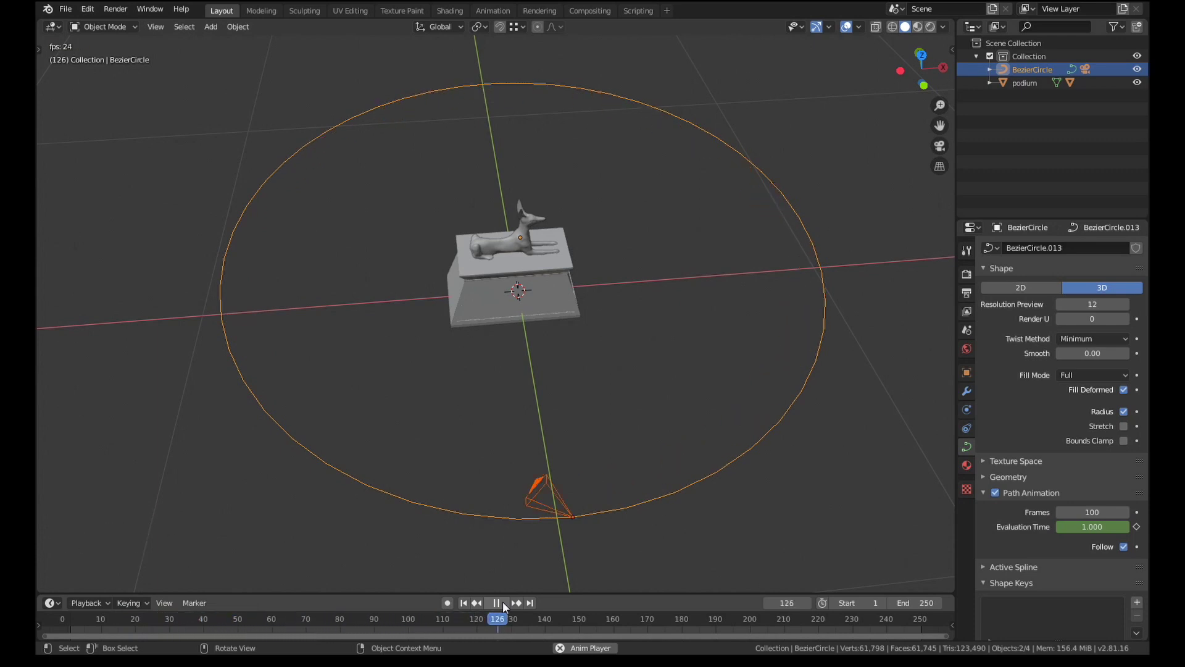
pyautogui.click(496, 603)
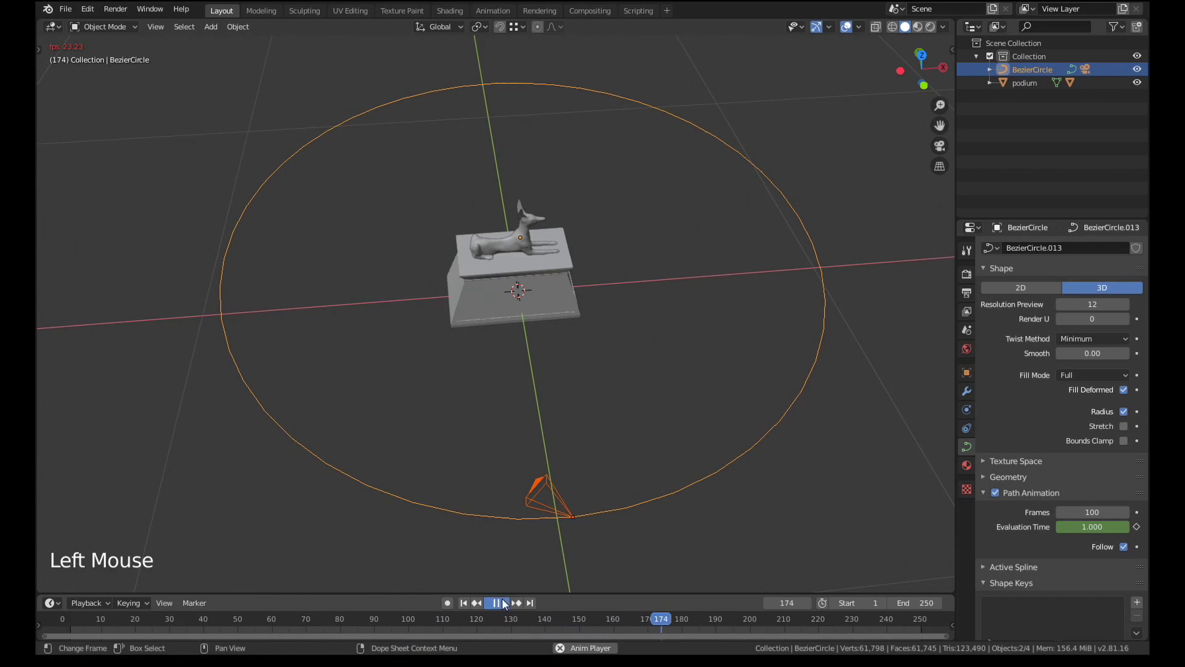
pyautogui.click(463, 602)
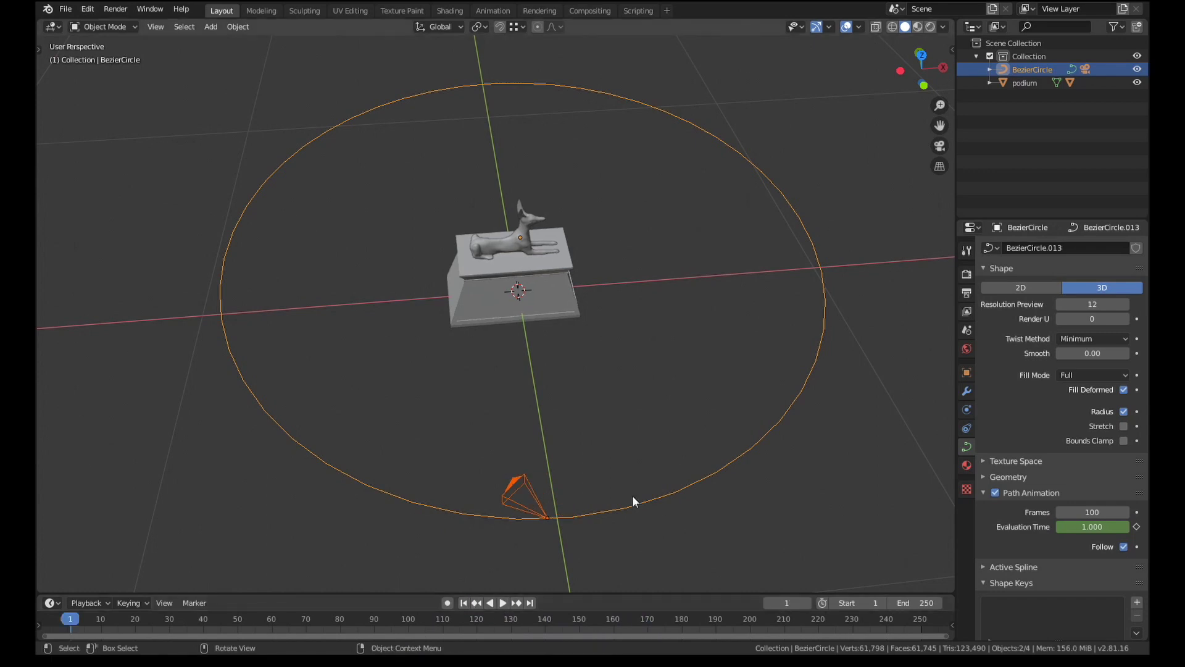
pyautogui.press('KP_0')
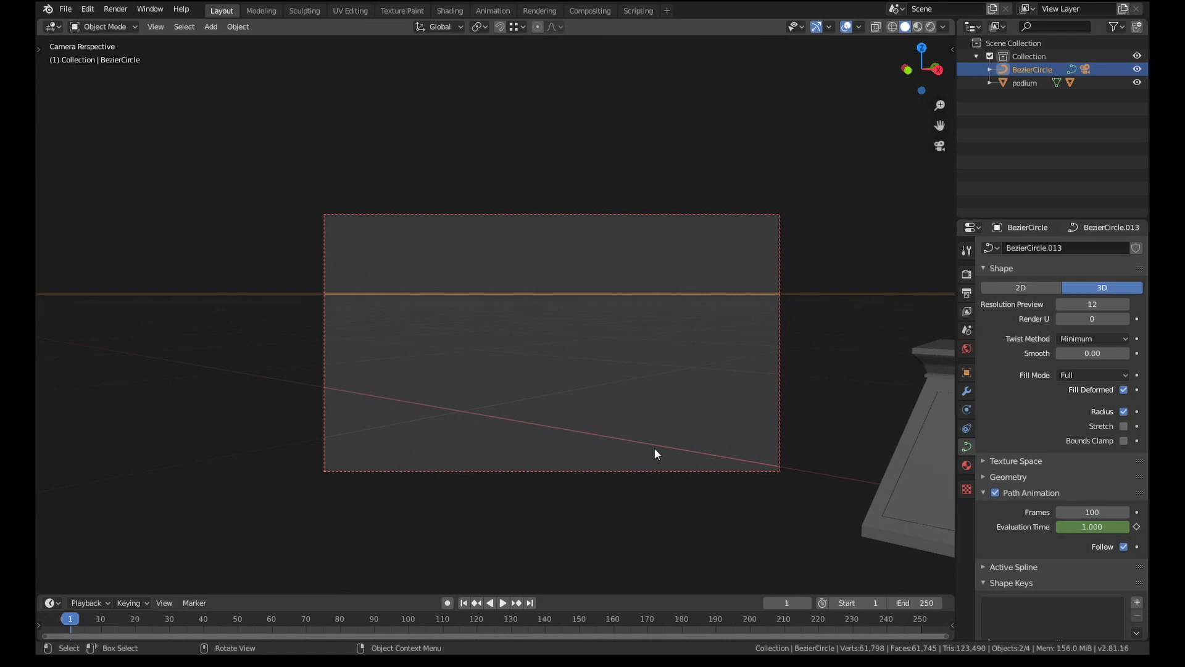
pyautogui.scroll(-7, 664, 454)
pyautogui.moveTo(656, 452); pyautogui.dragTo(606, 483, button='middle')
pyautogui.scroll(2, 570, 482)
pyautogui.scroll(1, 605, 483)
# - Add a Plain Axes empty at the podium centre and scale it down
pyautogui.hotkey('shift', 'a')
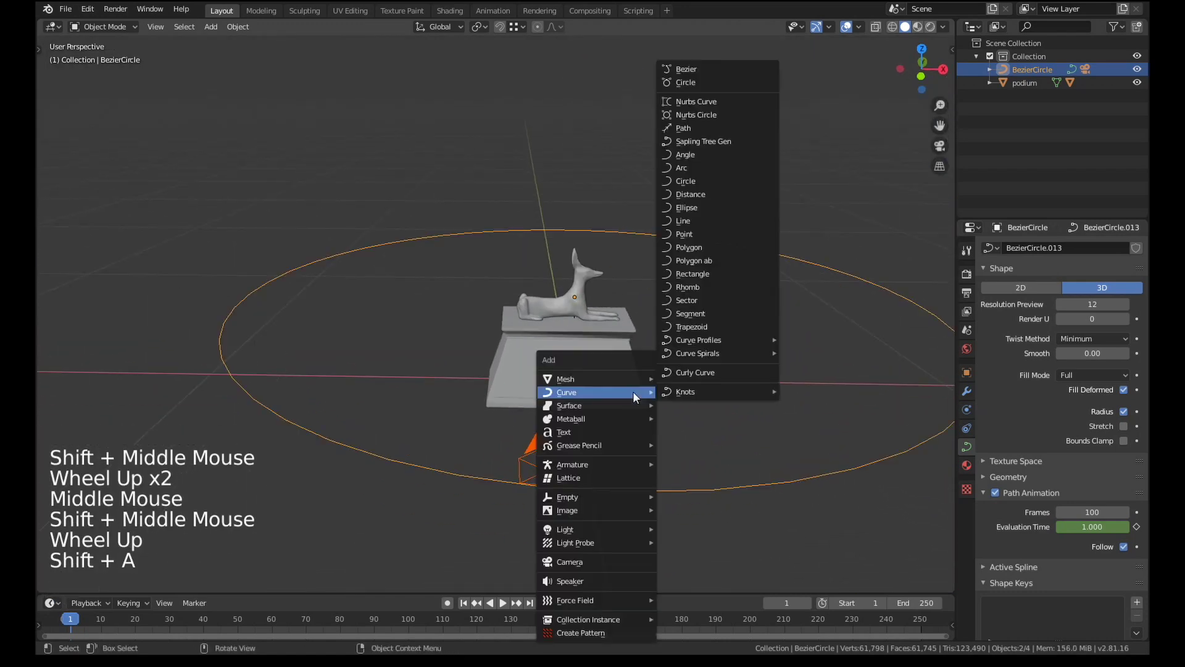
pyautogui.moveTo(597, 497)
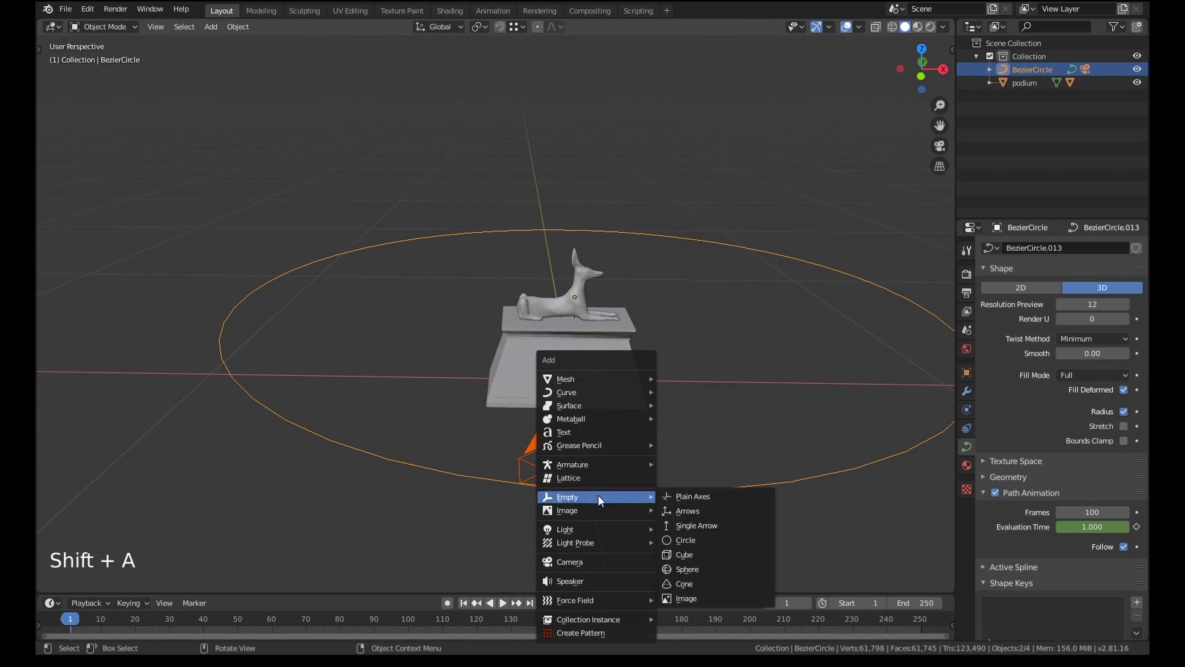
pyautogui.click(730, 490)
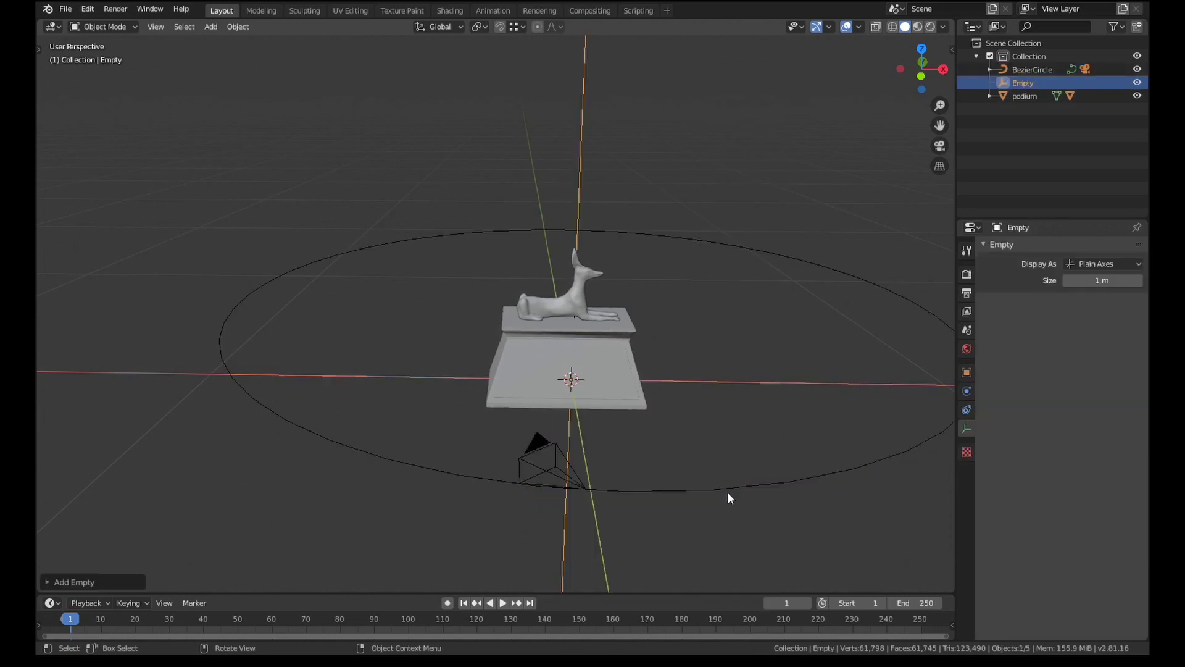
pyautogui.press('s')
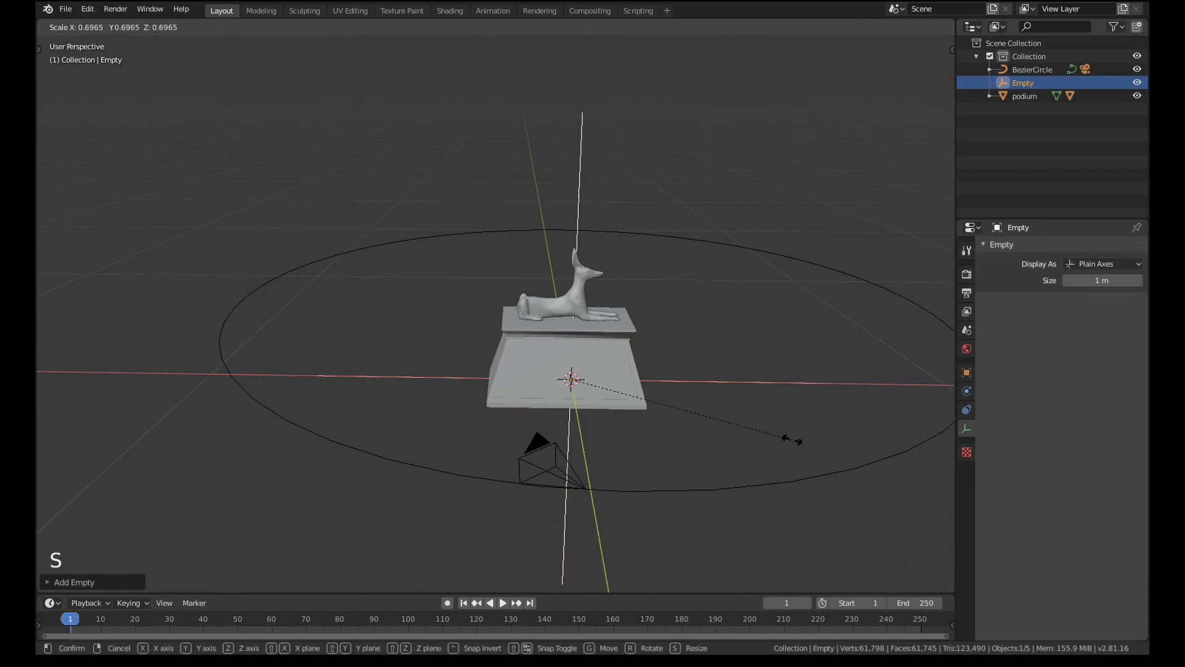
pyautogui.click(610, 380)
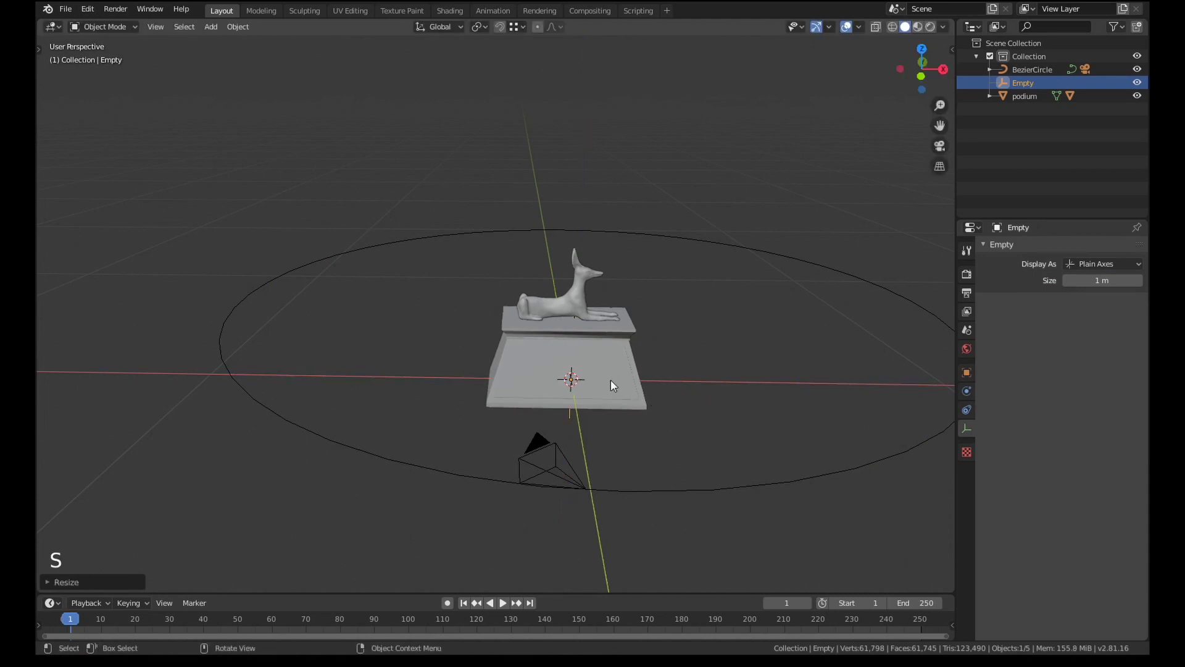
# - In front view, raise the empty until it sits inside the statue above the podium
pyautogui.press('KP_1')
pyautogui.scroll(4, 610, 379)
pyautogui.scroll(2, 585, 333)
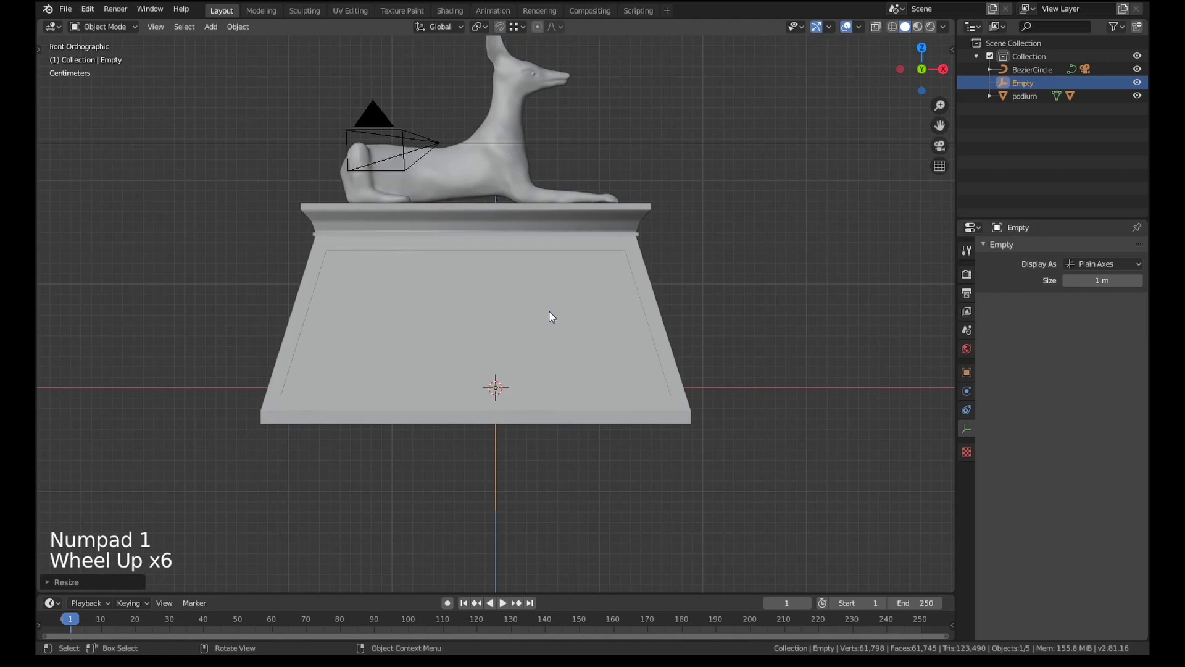
pyautogui.keyDown('shift'); pyautogui.moveTo(550, 315); pyautogui.dragTo(619, 423, button='middle'); pyautogui.keyUp('shift')
pyautogui.press('g')
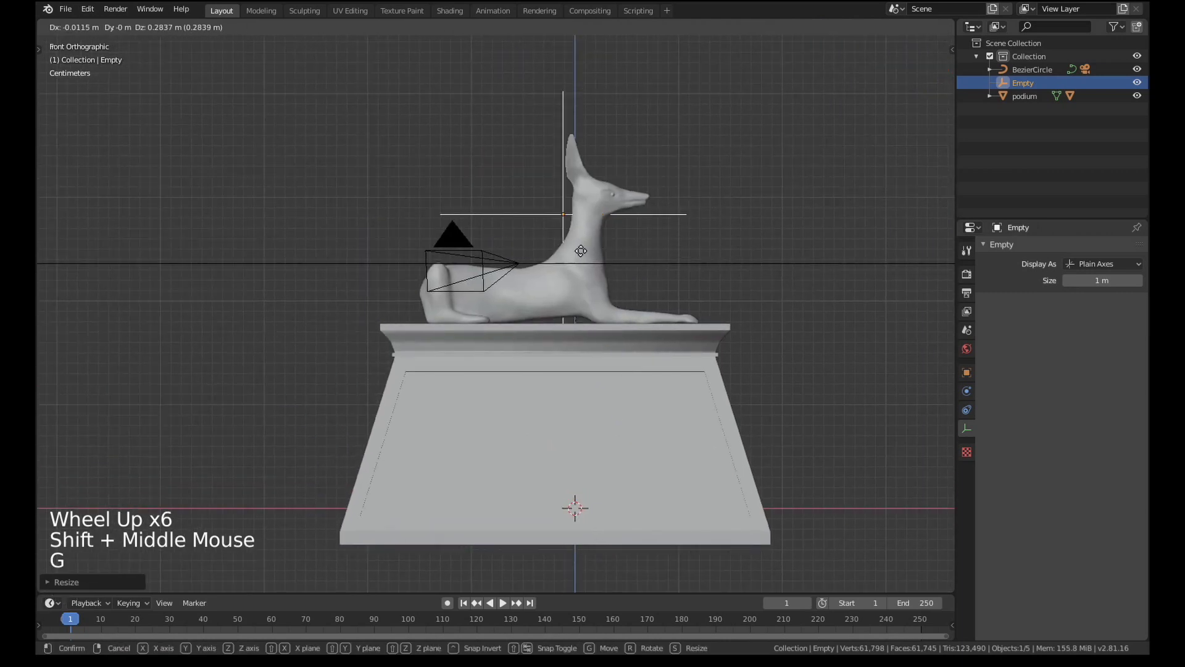
pyautogui.click(566, 290)
pyautogui.moveTo(567, 290); pyautogui.dragTo(458, 266, button='middle')
pyautogui.scroll(4, 620, 312)
pyautogui.scroll(2, 582, 308)
pyautogui.press('g')
pyautogui.click(570, 313)
# - Reframe the view to find the camera and select it
pyautogui.scroll(-4, 559, 272)
pyautogui.scroll(-9, 511, 278)
pyautogui.scroll(4, 543, 316)
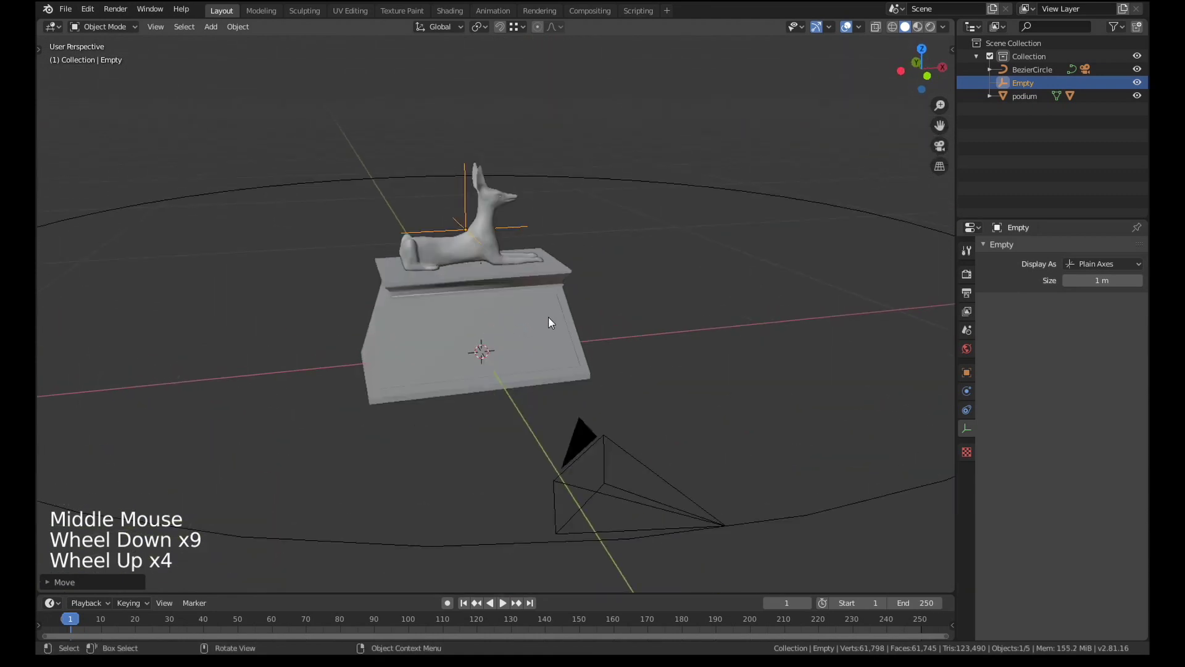
pyautogui.moveTo(548, 319); pyautogui.dragTo(557, 333, button='middle')
pyautogui.scroll(-1, 571, 355)
pyautogui.keyDown('shift'); pyautogui.moveTo(587, 383); pyautogui.dragTo(608, 447, button='middle'); pyautogui.keyUp('shift')
pyautogui.click(602, 452)
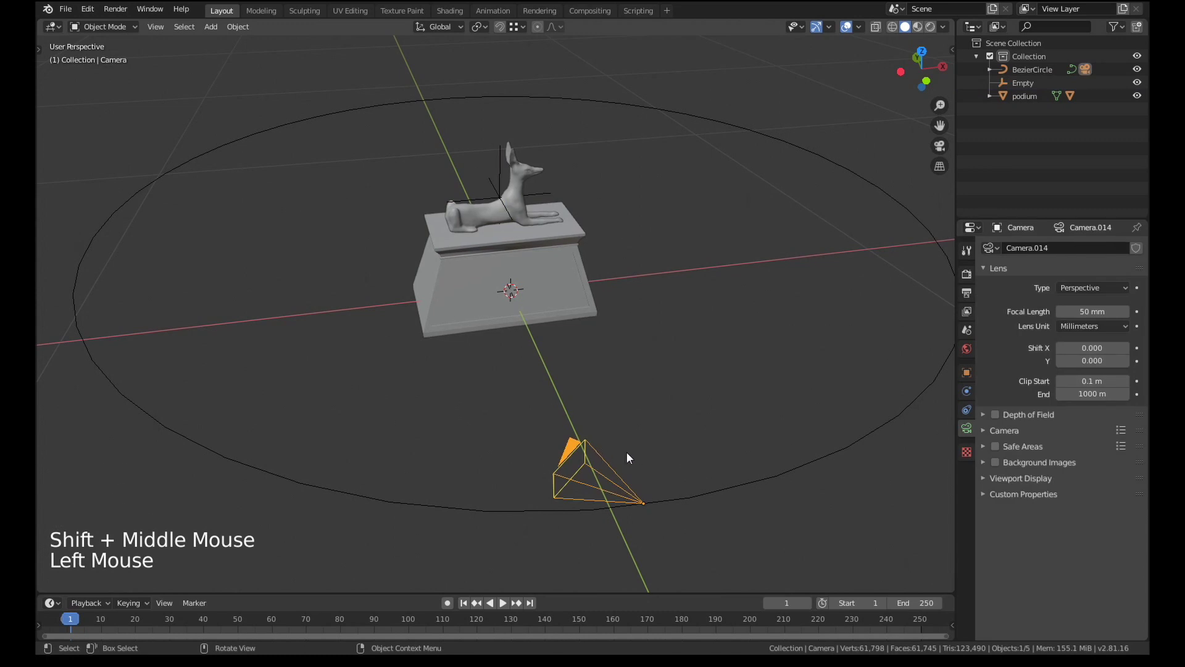
# - Add a Track To constraint to the camera with the Empty as its target
pyautogui.click(964, 409)
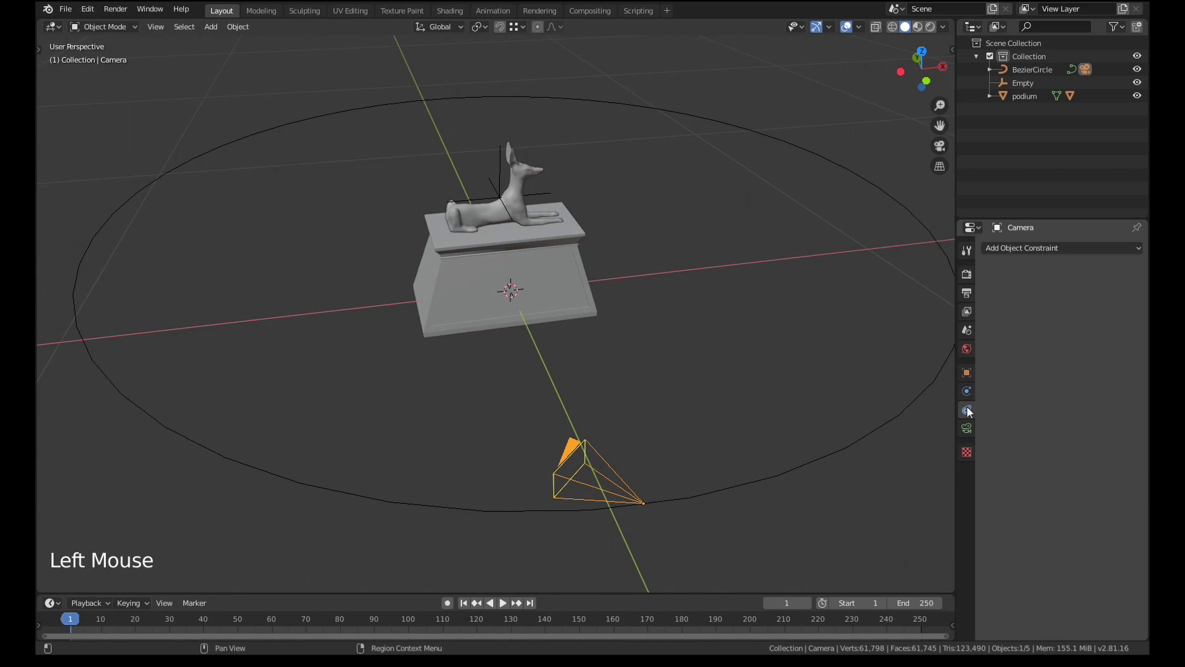
pyautogui.click(1045, 250)
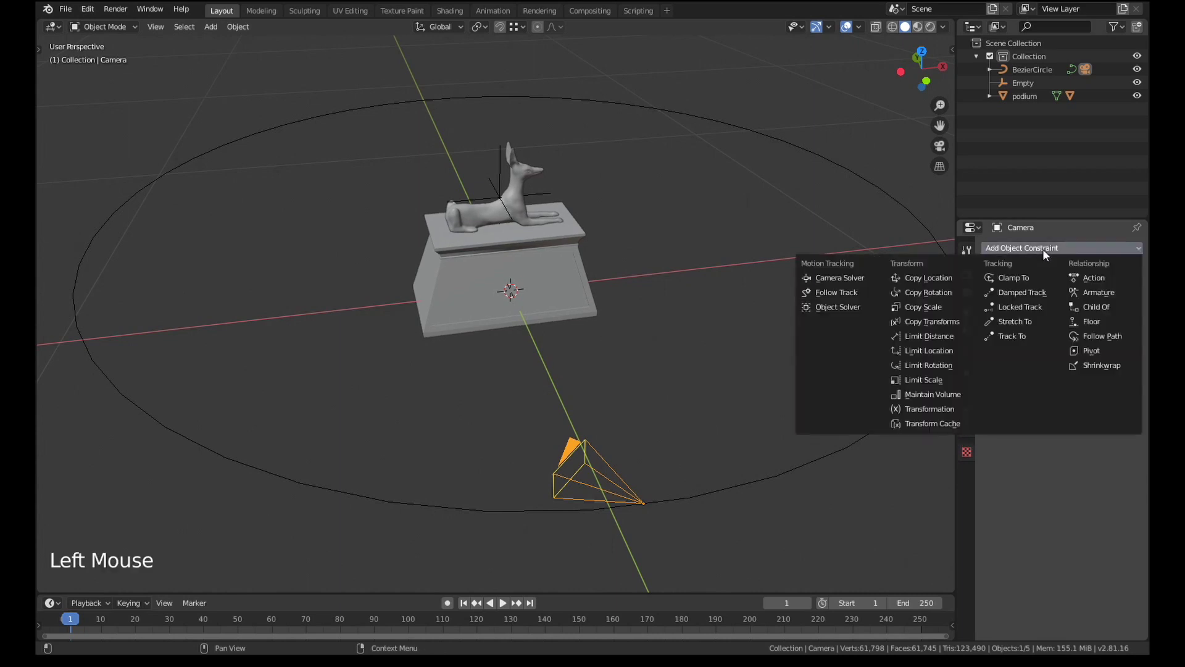
pyautogui.click(1023, 336)
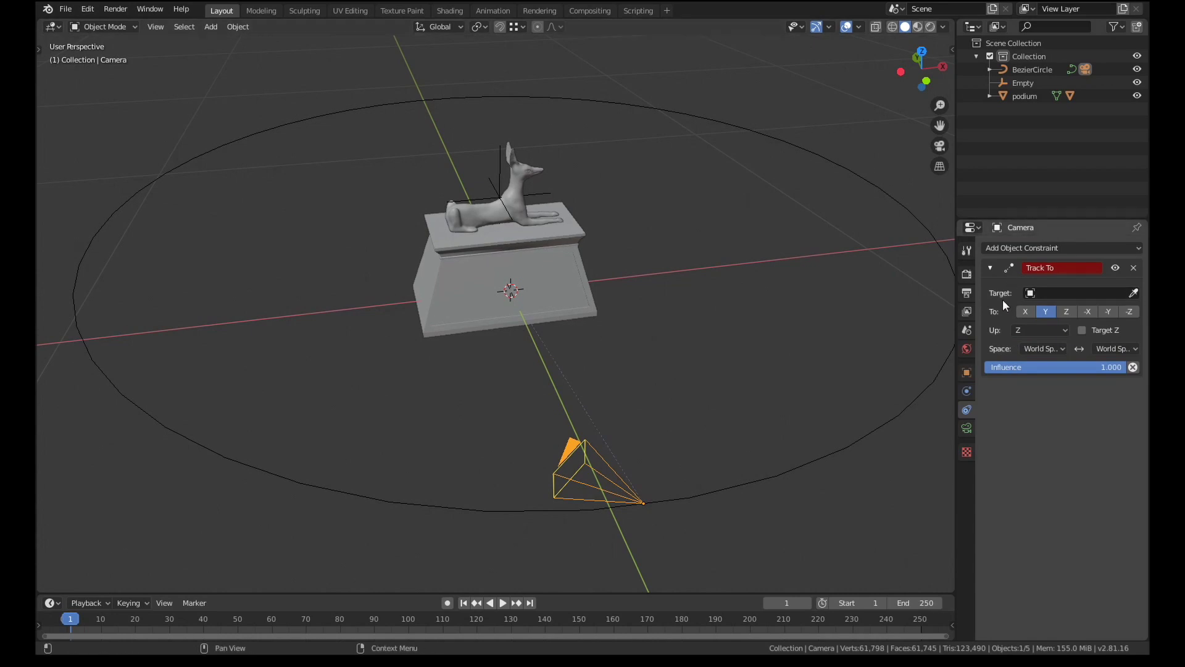
pyautogui.click(1049, 292)
pyautogui.click(1031, 336)
# - Set the Track To constraint's To axis to -Z and Up axis to Y
pyautogui.moveTo(852, 414); pyautogui.dragTo(658, 524, button='middle')
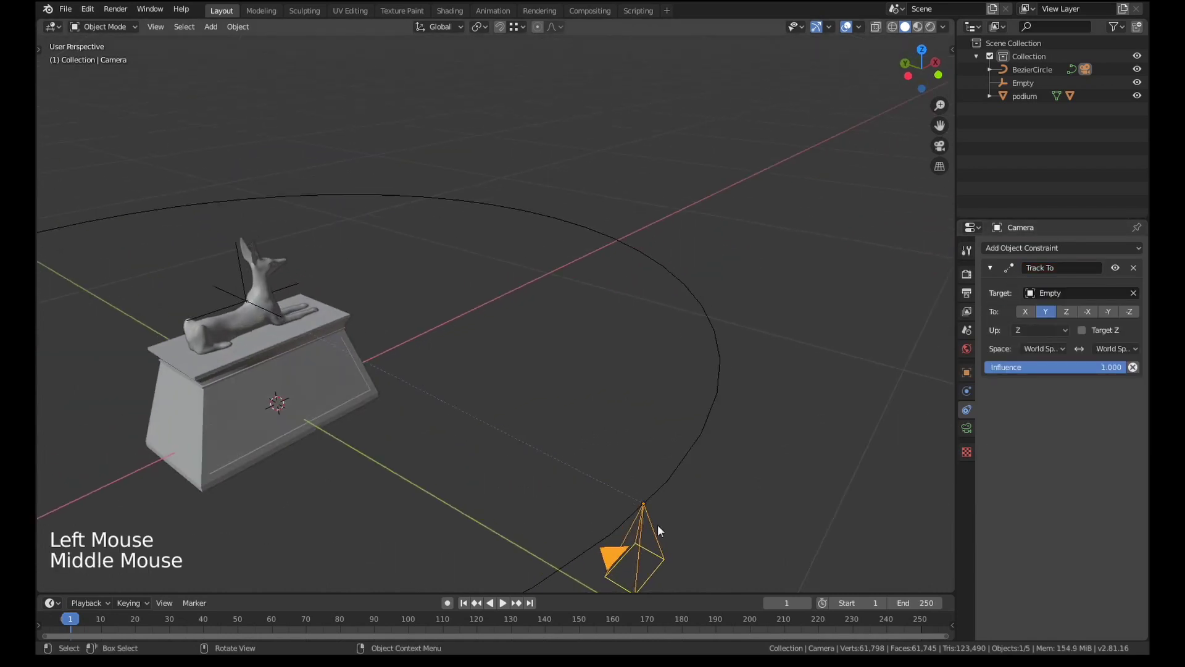
pyautogui.scroll(-2, 655, 520)
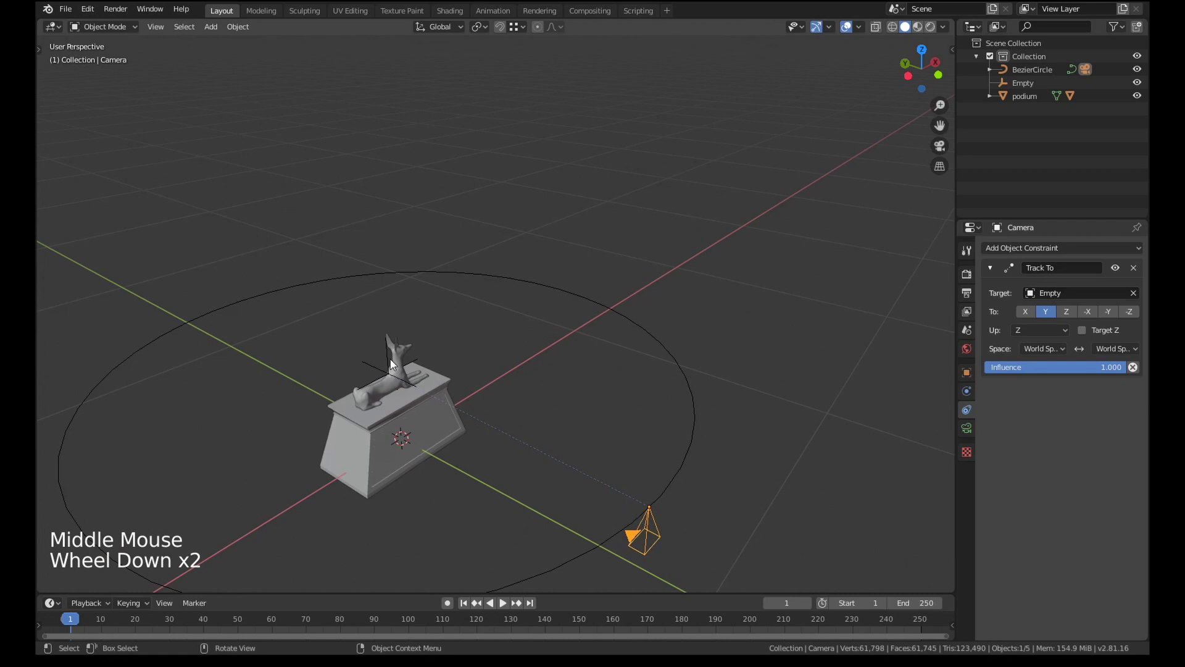
pyautogui.keyDown('shift'); pyautogui.moveTo(390, 358); pyautogui.dragTo(798, 480, button='middle'); pyautogui.keyUp('shift')
pyautogui.scroll(1, 798, 480)
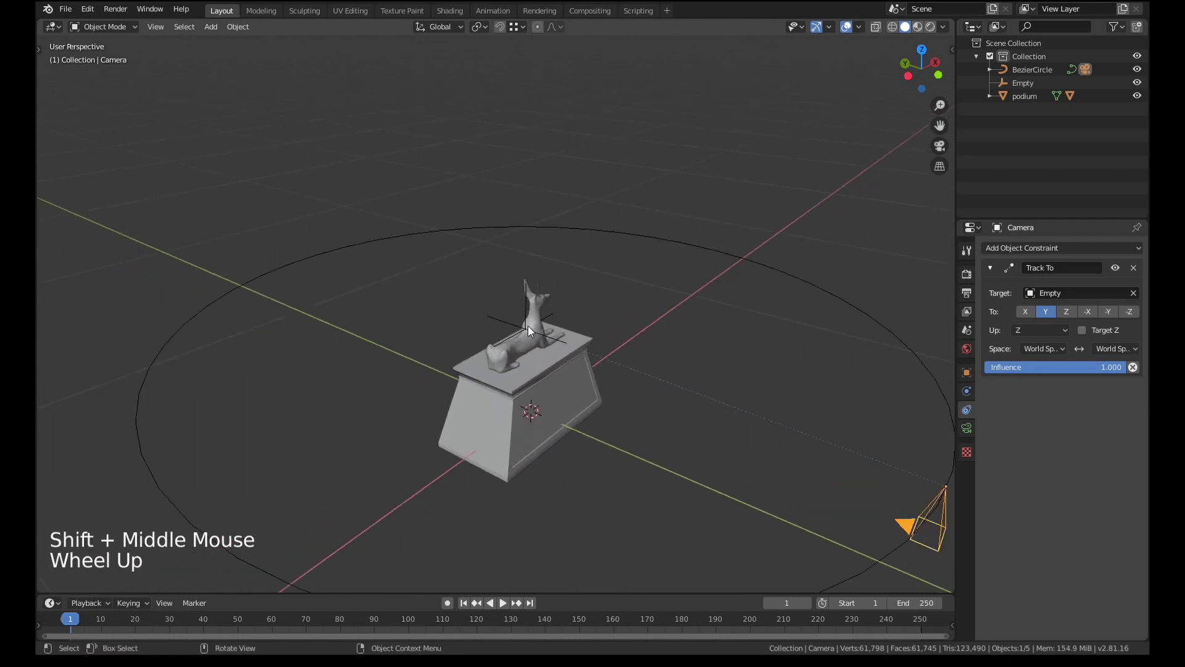
pyautogui.keyDown('shift'); pyautogui.moveTo(627, 386); pyautogui.dragTo(687, 417, button='middle'); pyautogui.keyUp('shift')
pyautogui.scroll(1, 812, 498)
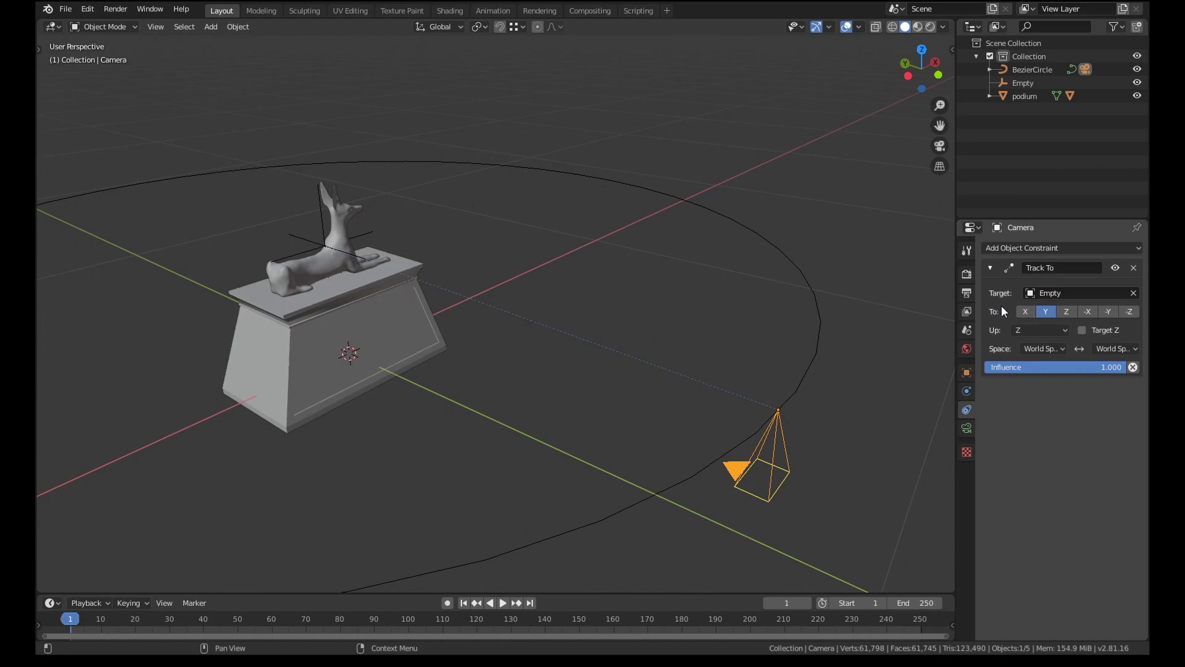
pyautogui.click(1130, 312)
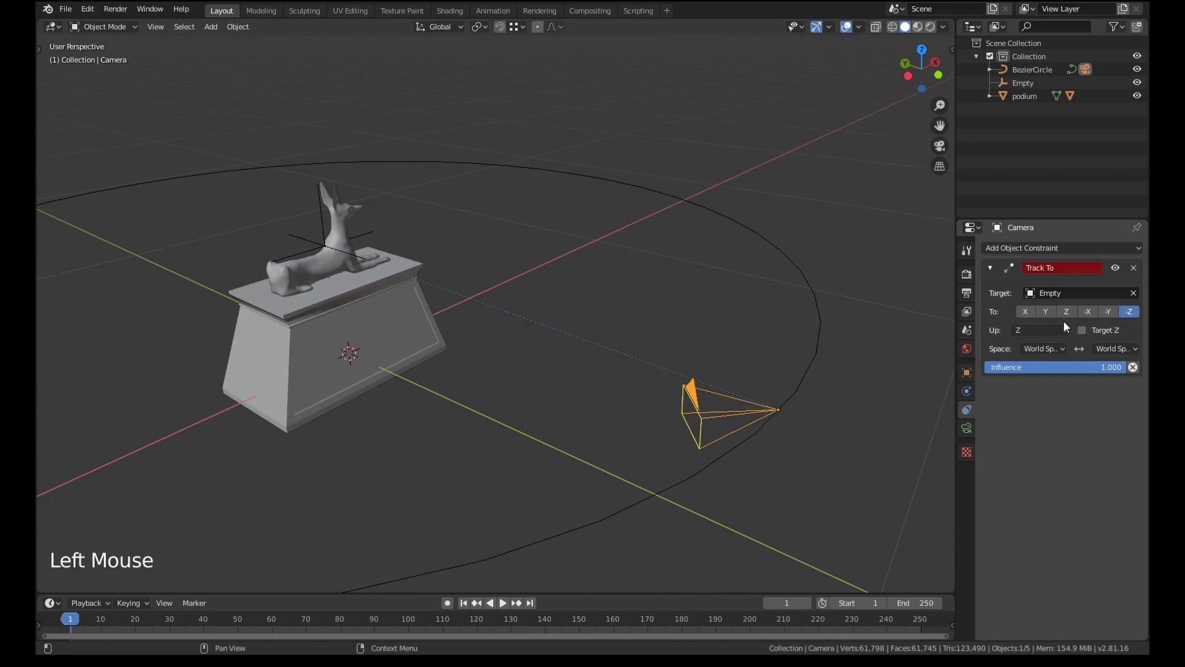
pyautogui.click(1050, 330)
pyautogui.click(1028, 369)
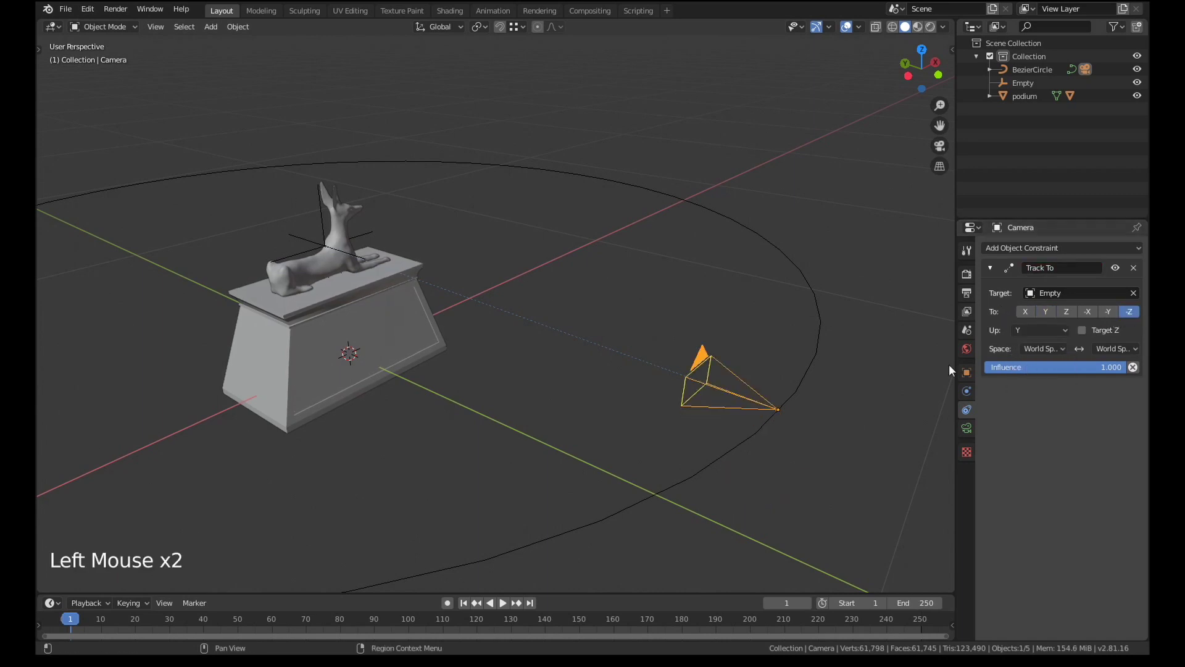
pyautogui.moveTo(949, 364); pyautogui.dragTo(747, 384, button='middle')
pyautogui.scroll(2, 744, 384)
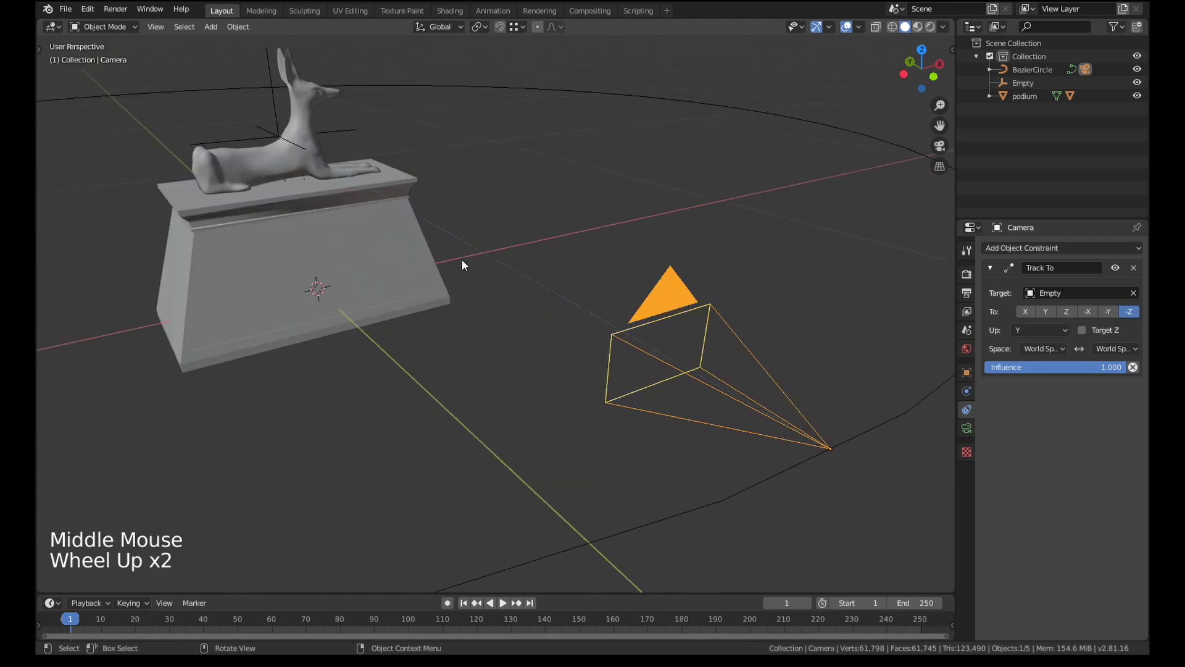
# - Select the Empty and test moving it, cancelling to leave it in the statue
pyautogui.click(286, 124)
pyautogui.scroll(-2, 439, 301)
pyautogui.scroll(1, 439, 301)
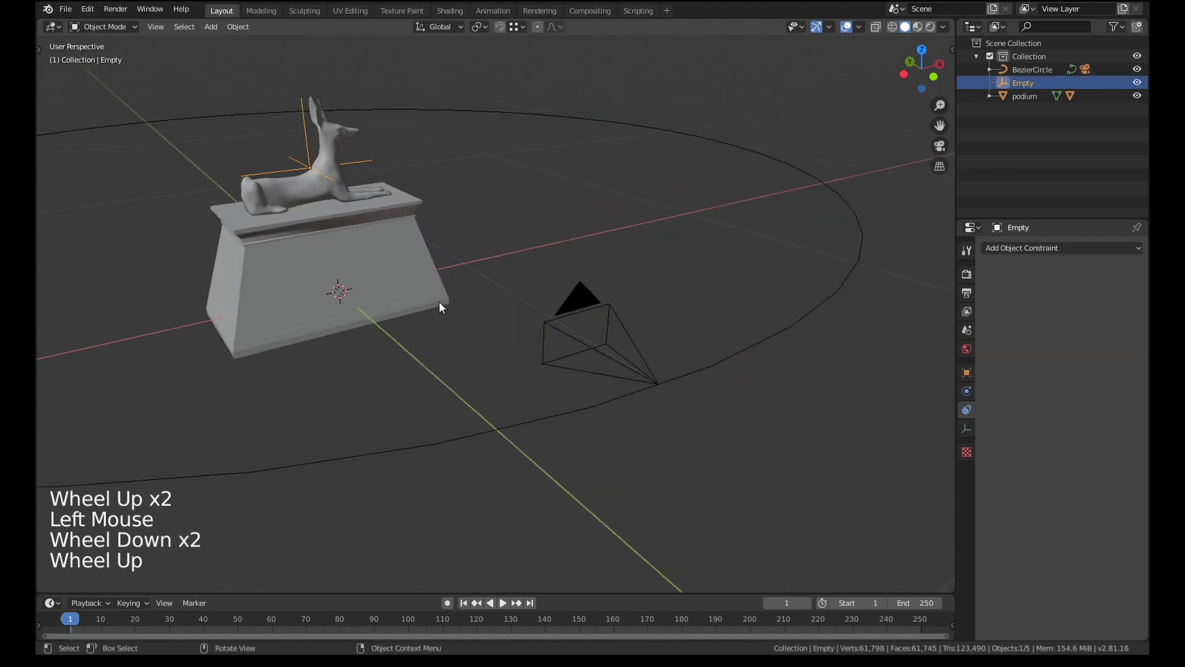
pyautogui.press('g')
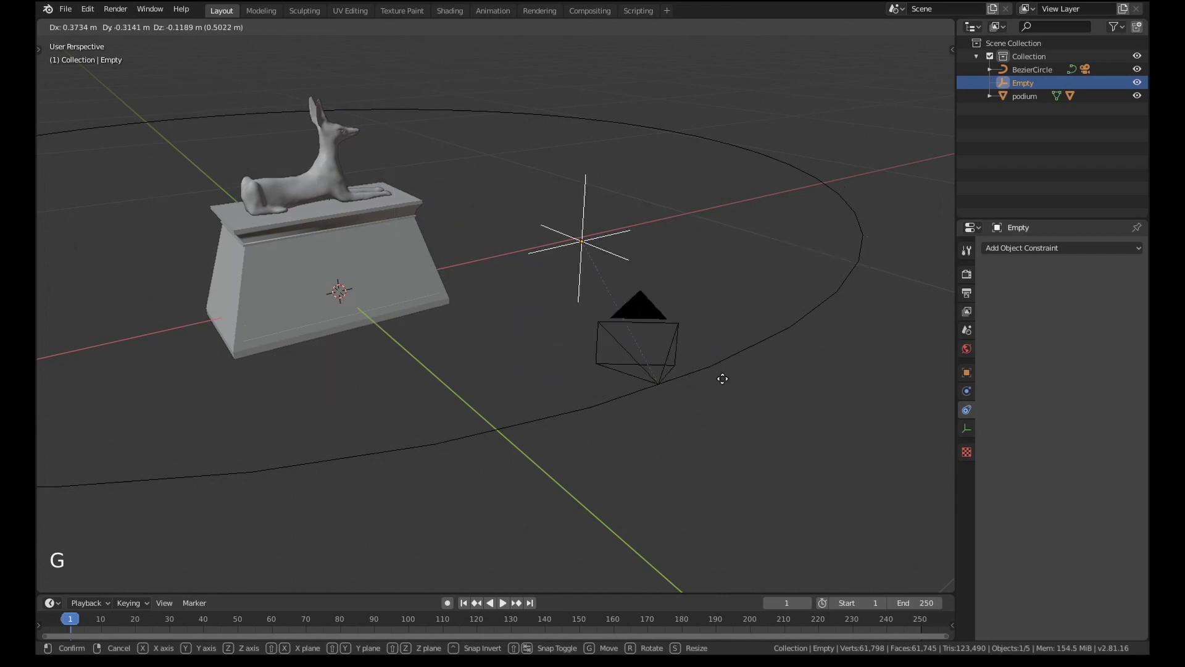
pyautogui.rightClick(679, 314)
pyautogui.scroll(-2, 450, 332)
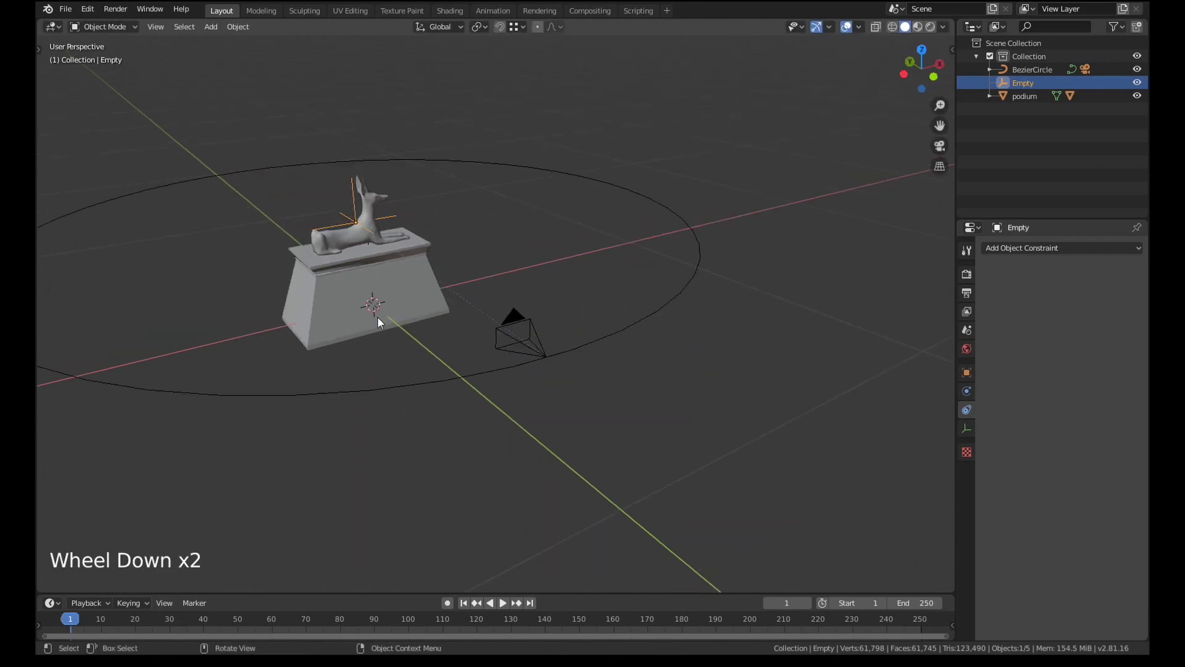
pyautogui.keyDown('shift'); pyautogui.moveTo(376, 316); pyautogui.dragTo(504, 374, button='middle'); pyautogui.keyUp('shift')
pyautogui.scroll(1, 451, 330)
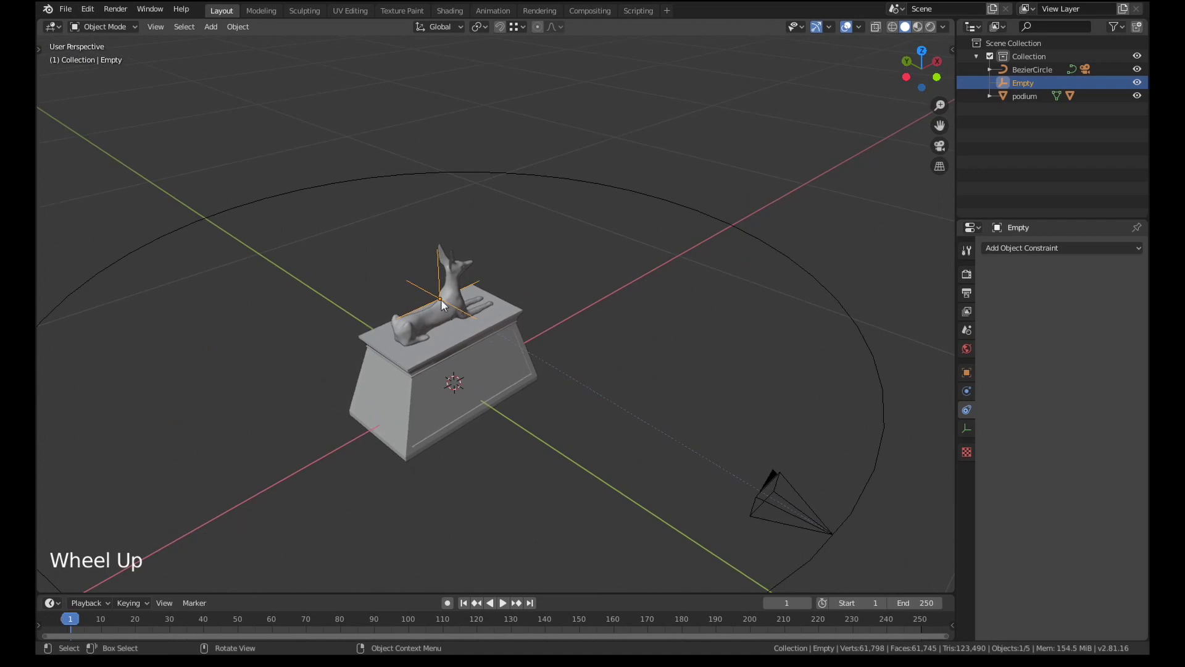
# - Move the Empty onto the statue's head as the camera's aim point
pyautogui.press('g')
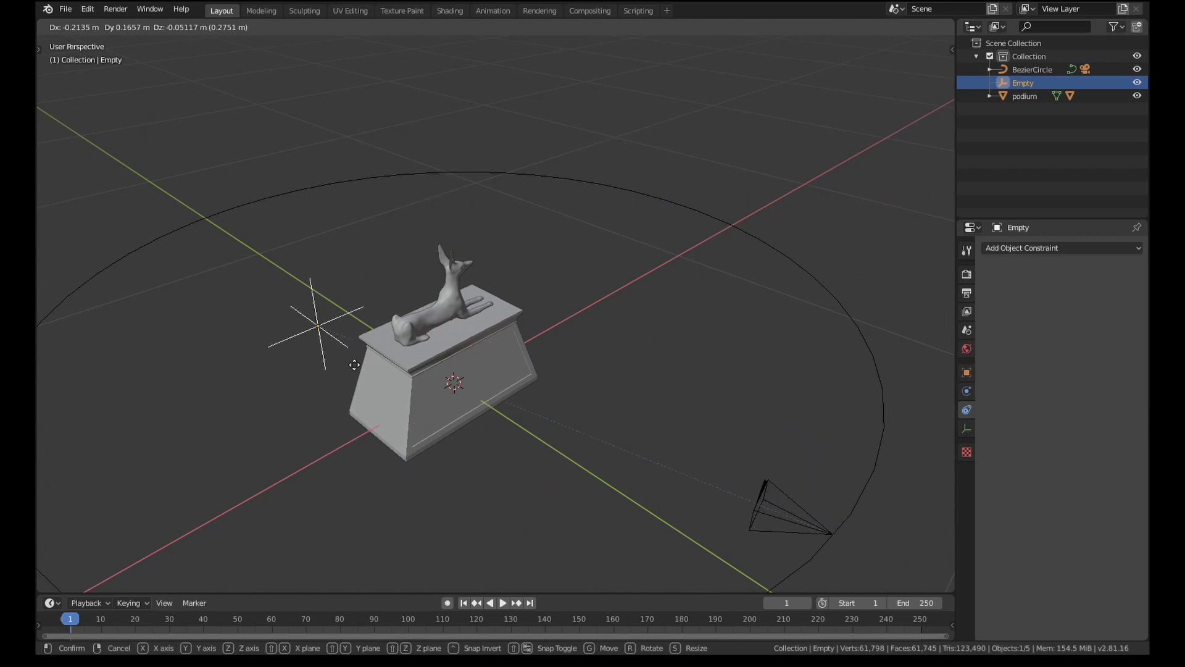
pyautogui.click(602, 319)
pyautogui.scroll(-2, 601, 313)
pyautogui.keyDown('shift'); pyautogui.moveTo(599, 316); pyautogui.dragTo(555, 378, button='middle'); pyautogui.keyUp('shift')
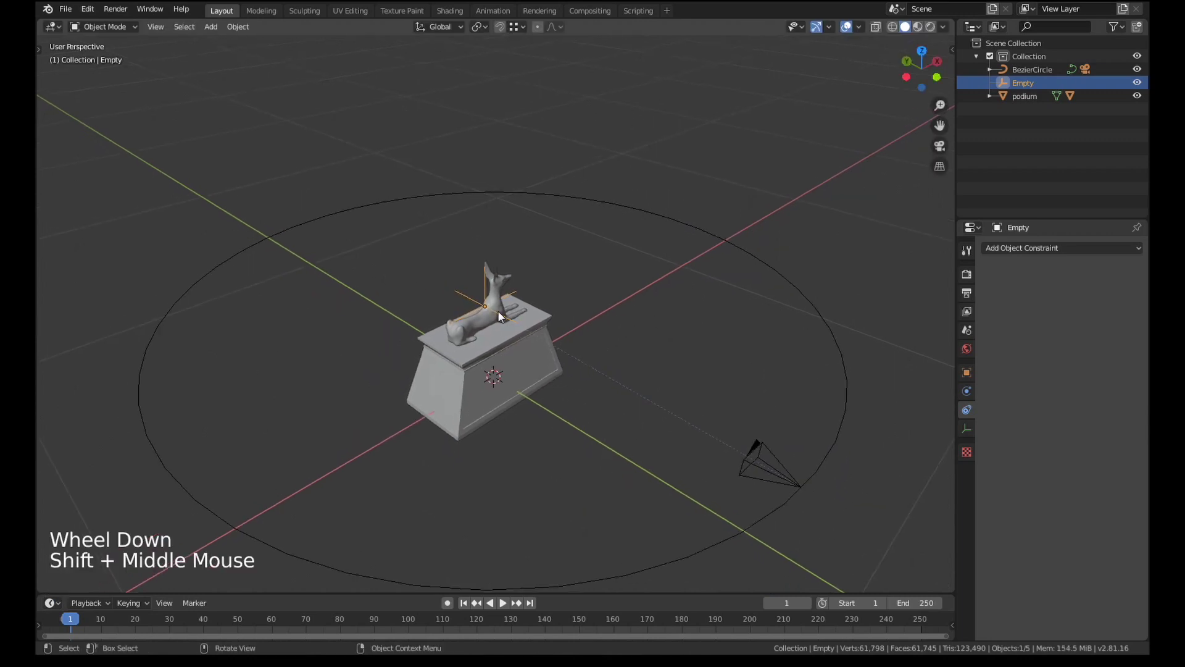
pyautogui.moveTo(495, 316); pyautogui.dragTo(508, 320, button='middle')
pyautogui.scroll(-2, 508, 321)
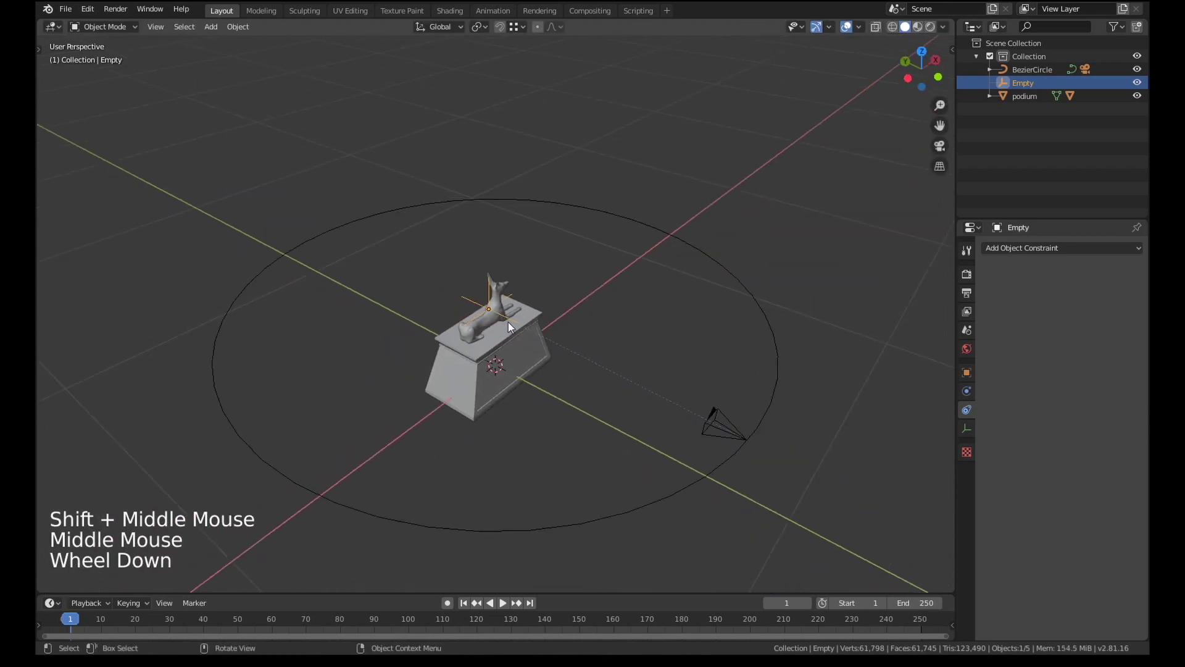
# - Play and pause the animation, then replay it through the camera view
pyautogui.click(503, 603)
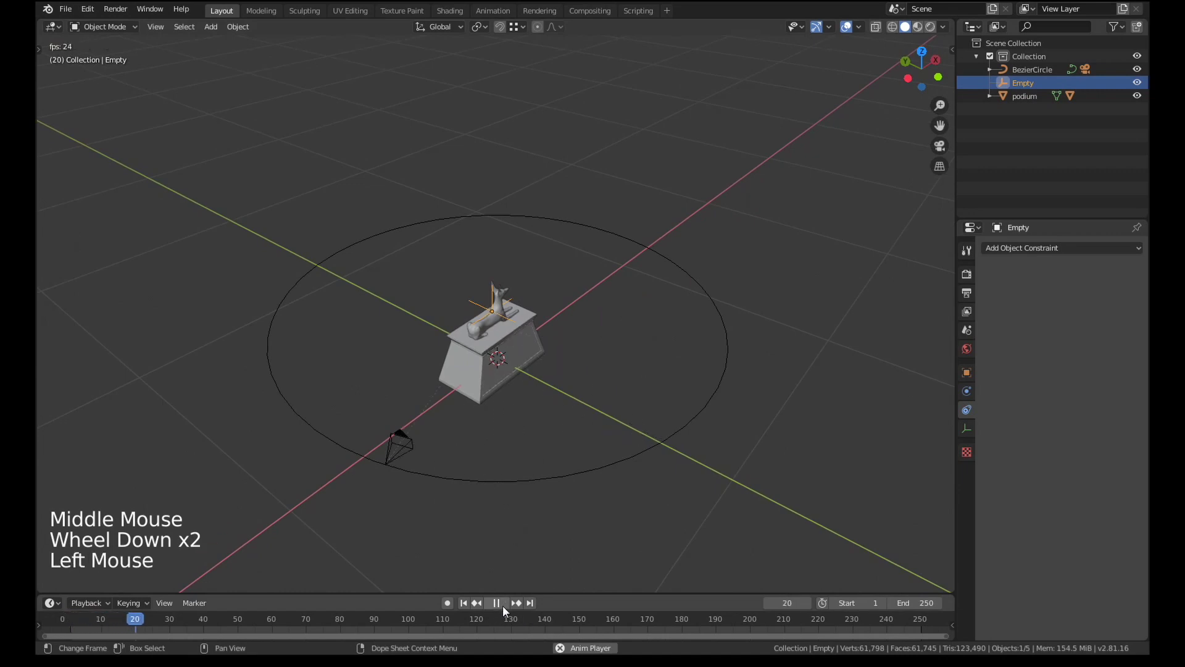
pyautogui.click(503, 603)
pyautogui.press('KP_0')
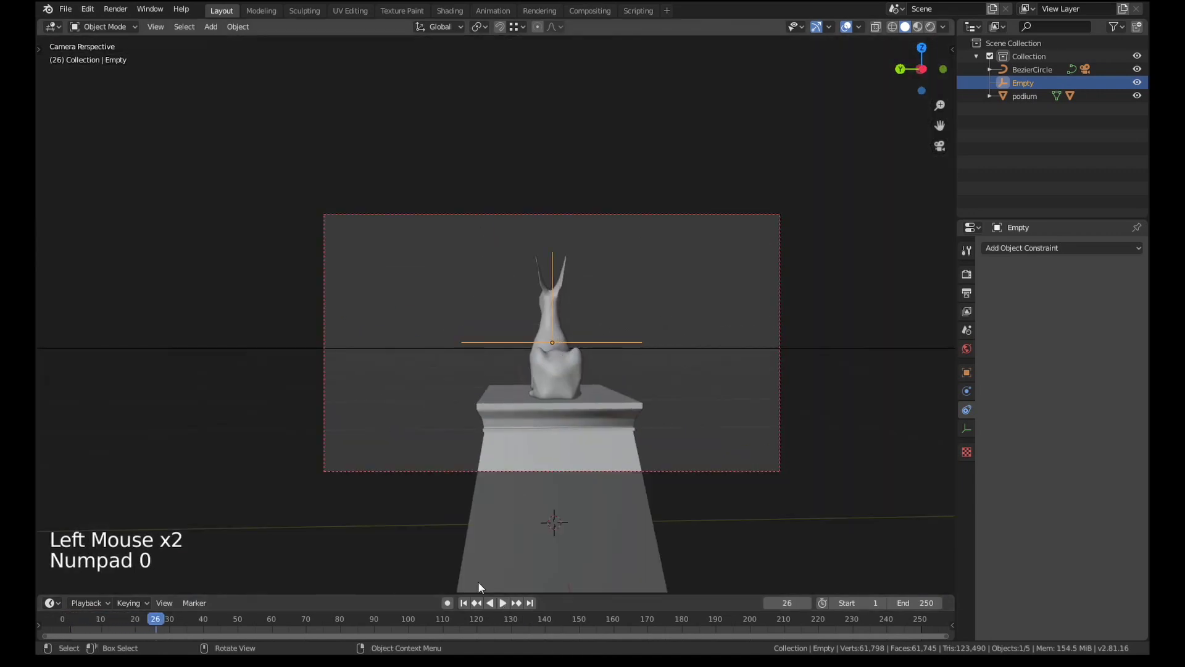
pyautogui.click(502, 603)
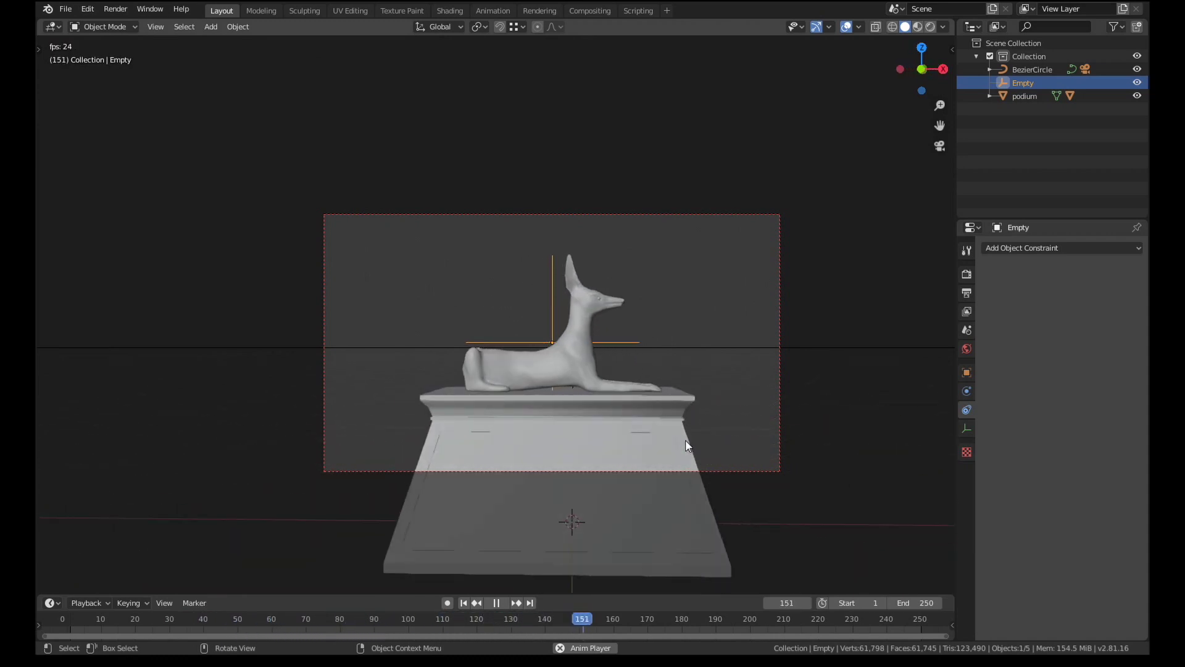
# - Stop playback, rewind to frame 1, and return to the user perspective
pyautogui.click(497, 602)
pyautogui.click(462, 603)
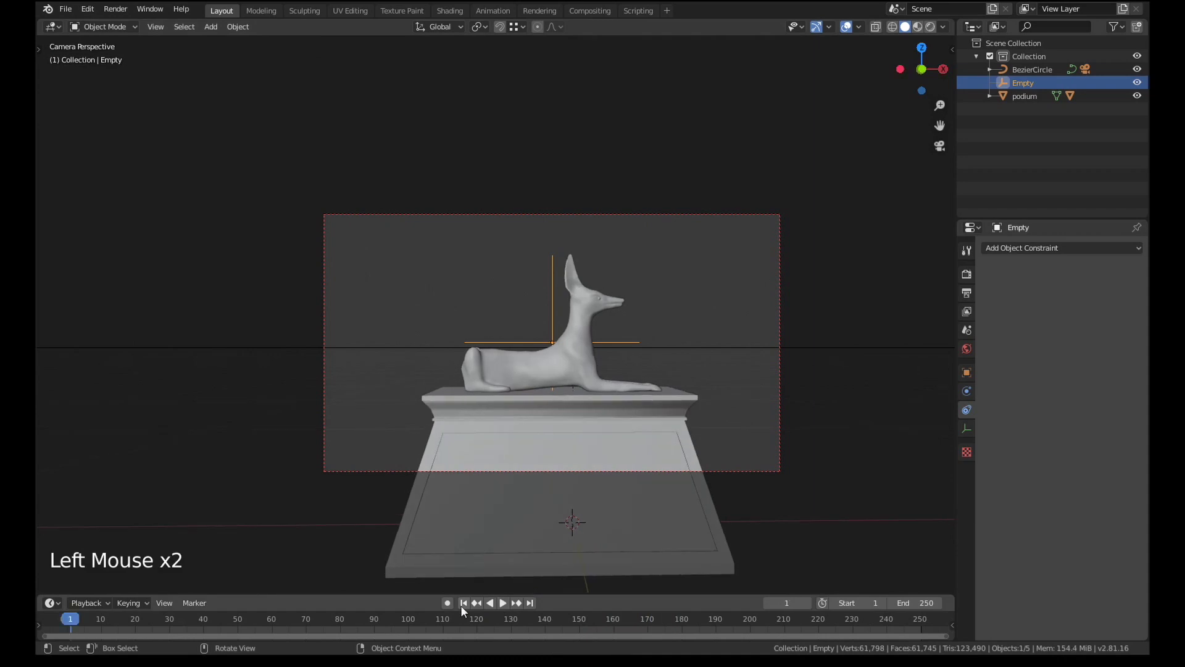
pyautogui.moveTo(534, 487); pyautogui.dragTo(535, 461, button='middle')
pyautogui.scroll(-6, 566, 469)
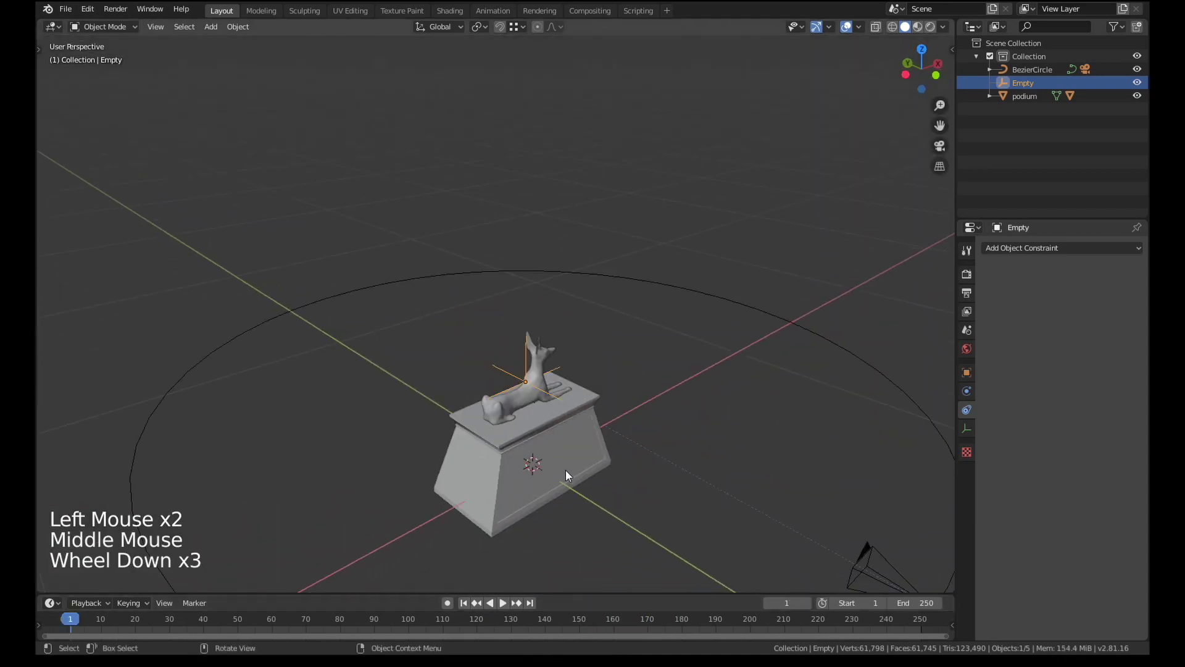
pyautogui.scroll(1, 565, 469)
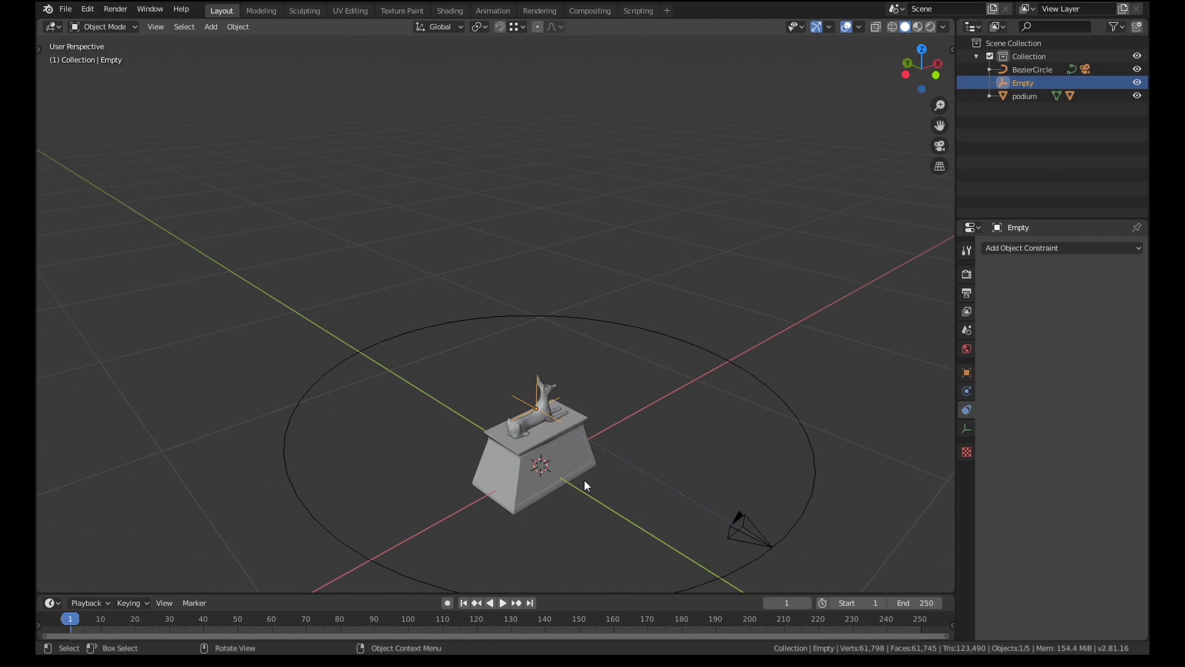
# - Set the scene's end frame to 192
pyautogui.click(919, 602)
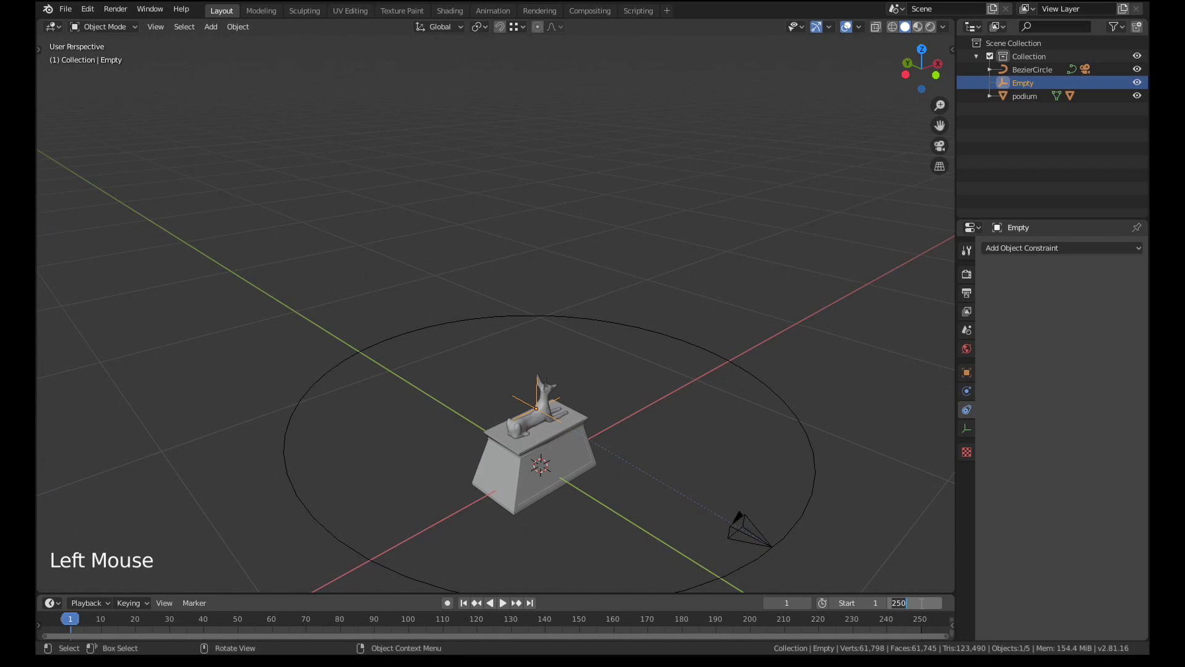
pyautogui.press('Return')
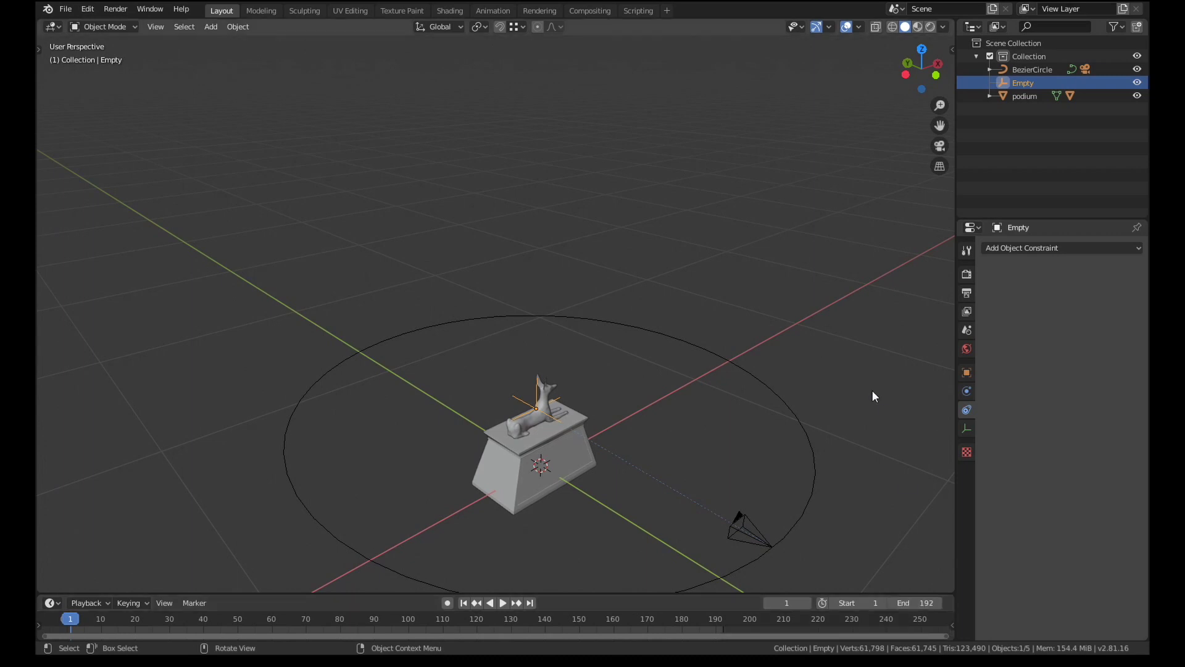
pyautogui.moveTo(824, 395); pyautogui.dragTo(808, 418, button='middle')
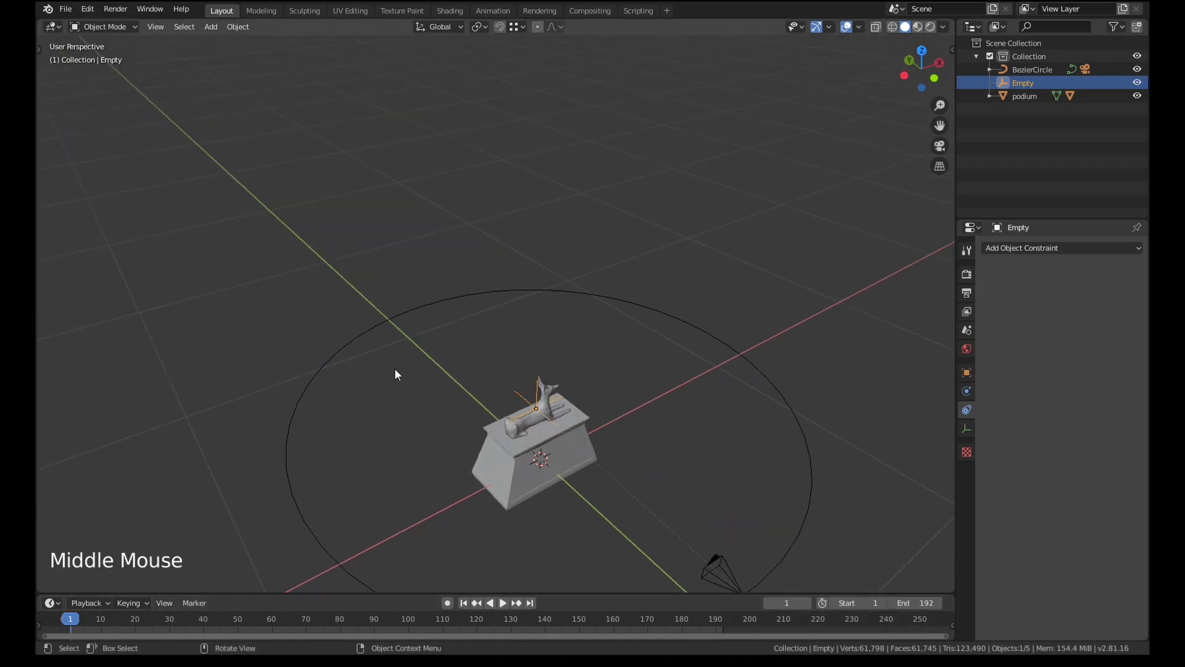
pyautogui.moveTo(395, 374); pyautogui.dragTo(775, 389, button='middle')
pyautogui.scroll(-2, 712, 500)
# - Set the Bezier circle's Path Animation Frames to 192 and play the animation
pyautogui.click(771, 526)
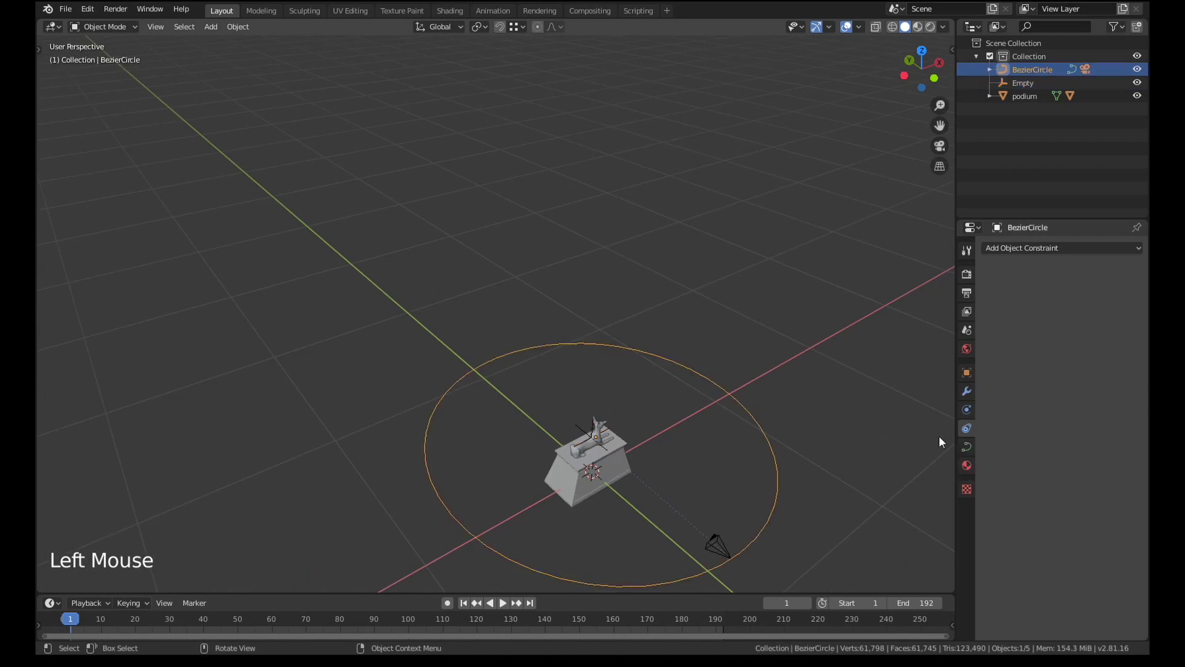
pyautogui.click(973, 447)
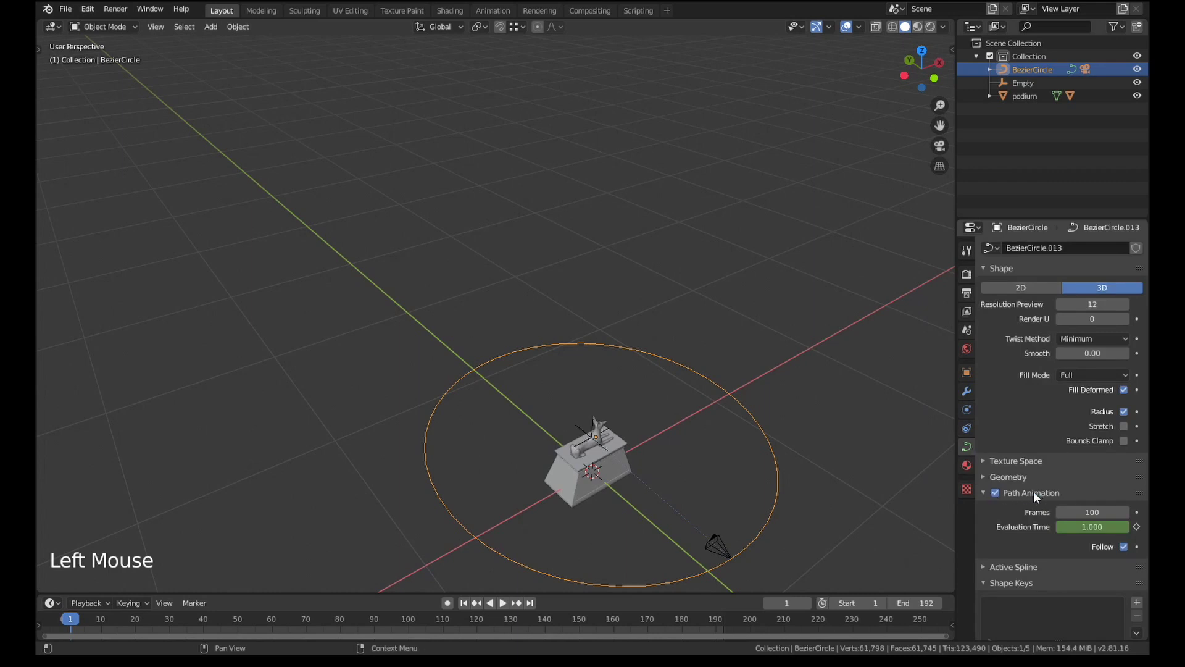
pyautogui.scroll(-2, 1027, 490)
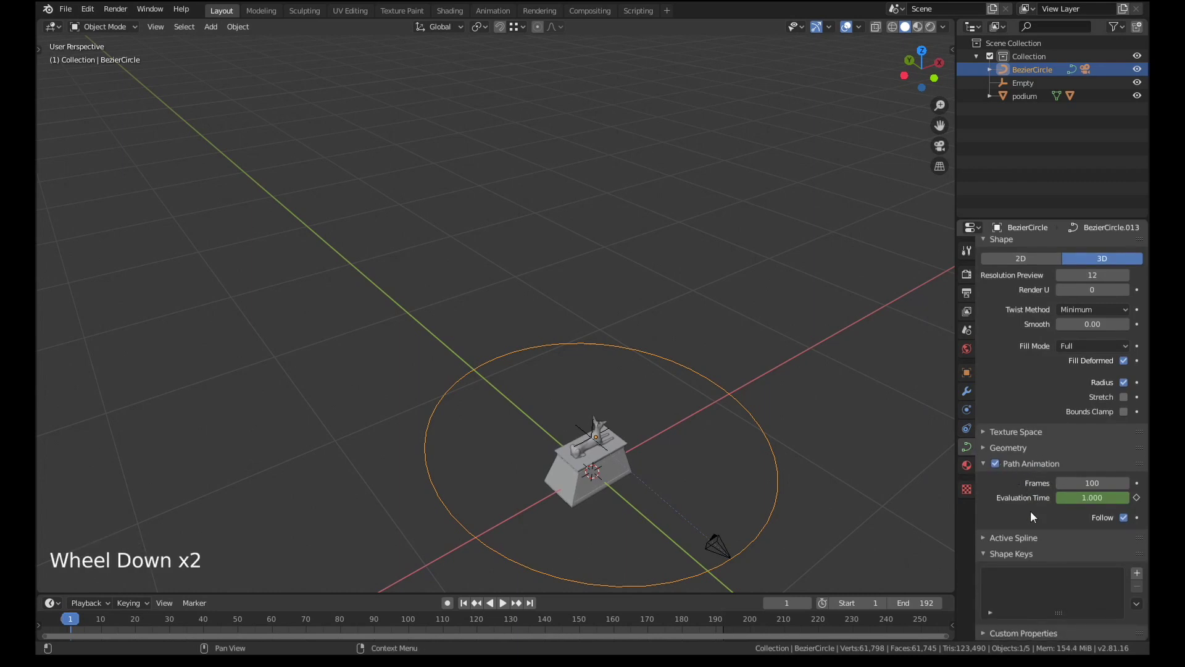
pyautogui.click(1096, 484)
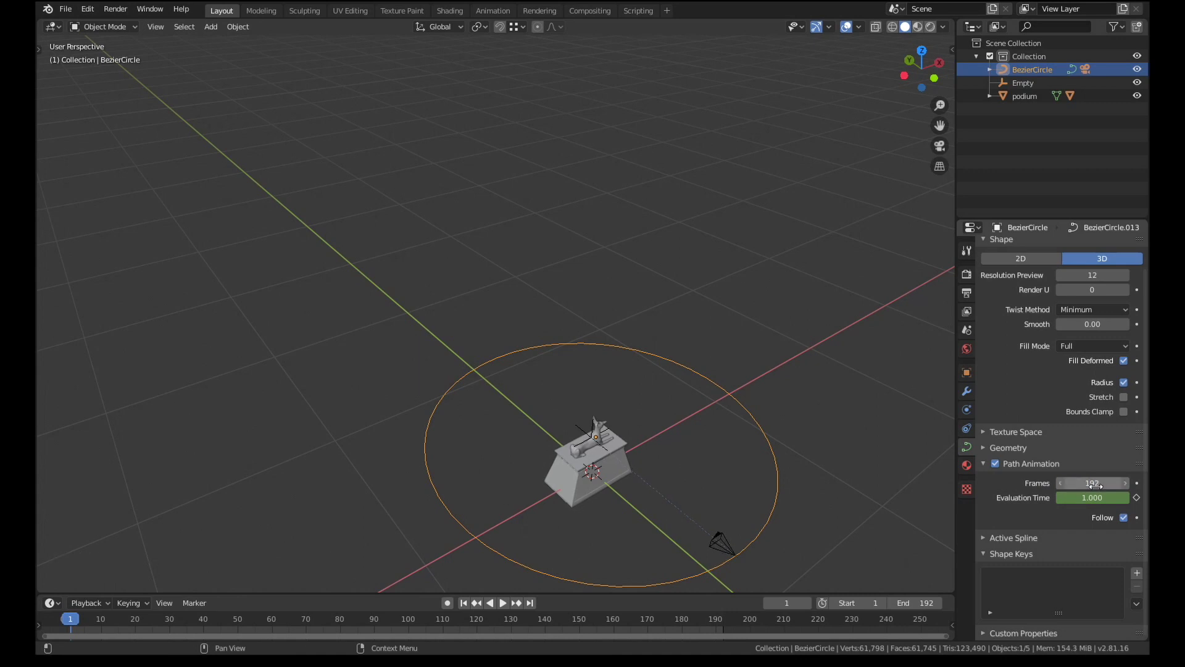
pyautogui.click(503, 603)
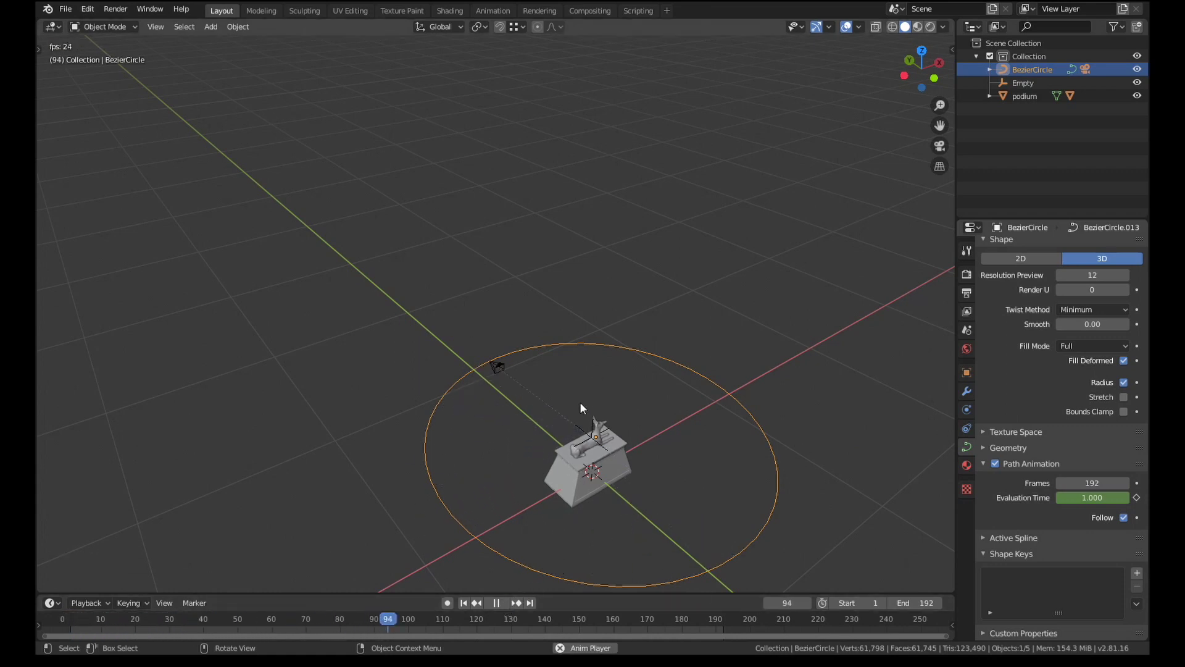
# - Watch the playback through the camera and pause it at frame 94
pyautogui.press('KP_0')
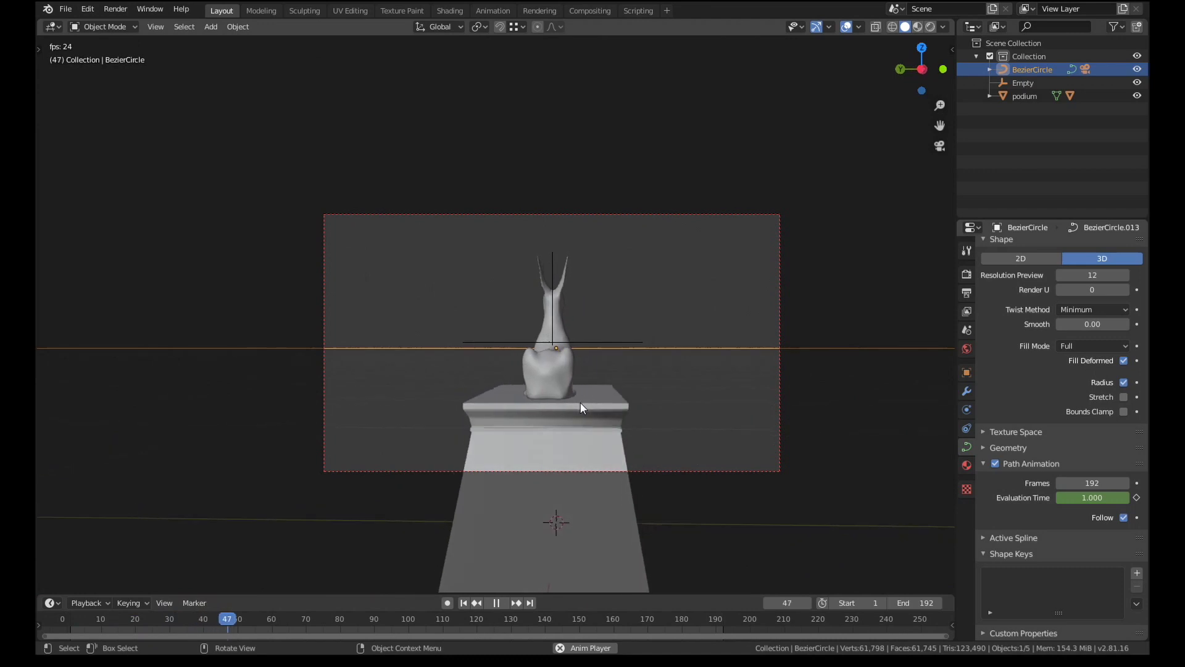
pyautogui.click(499, 604)
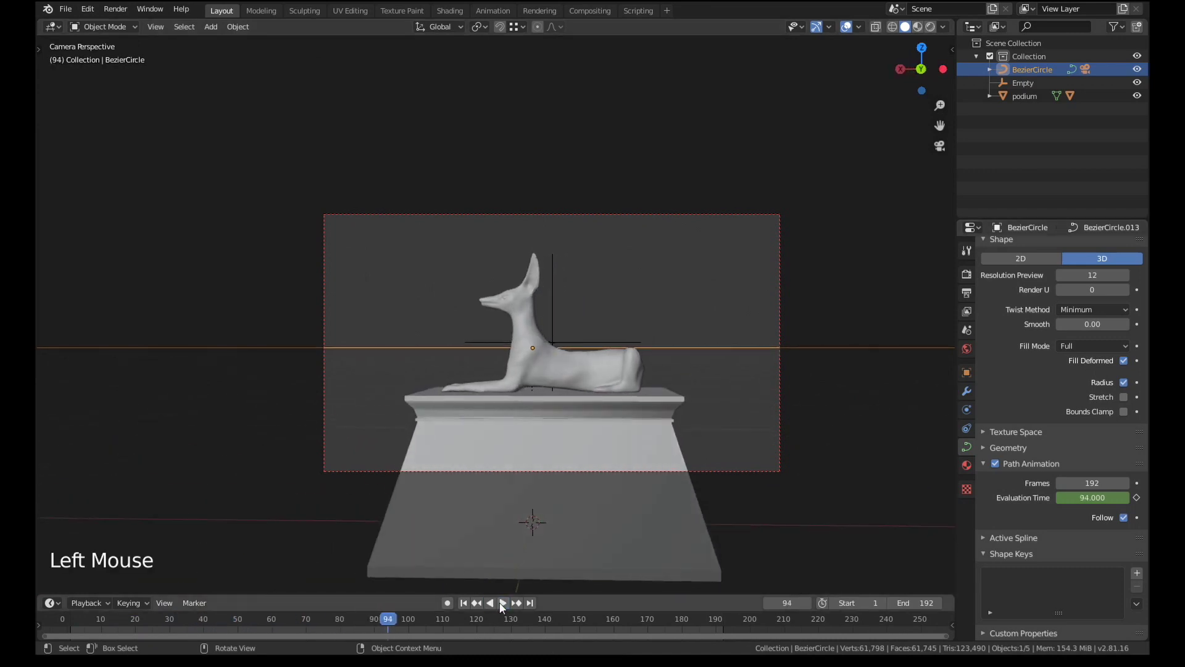
pyautogui.moveTo(581, 421); pyautogui.dragTo(565, 438, button='middle')
pyautogui.scroll(-3, 584, 447)
# - Orbit to a top-down view of the Bezier circle path around the podium
pyautogui.scroll(-3, 585, 449)
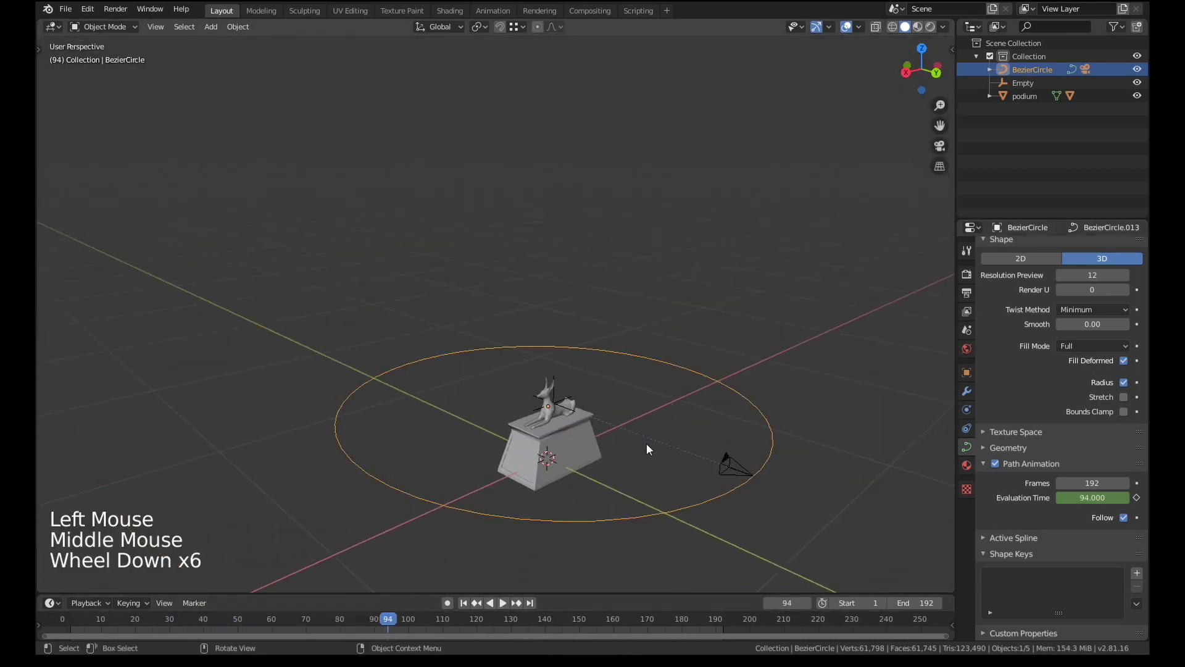
pyautogui.moveTo(646, 446); pyautogui.dragTo(685, 481, button='middle')
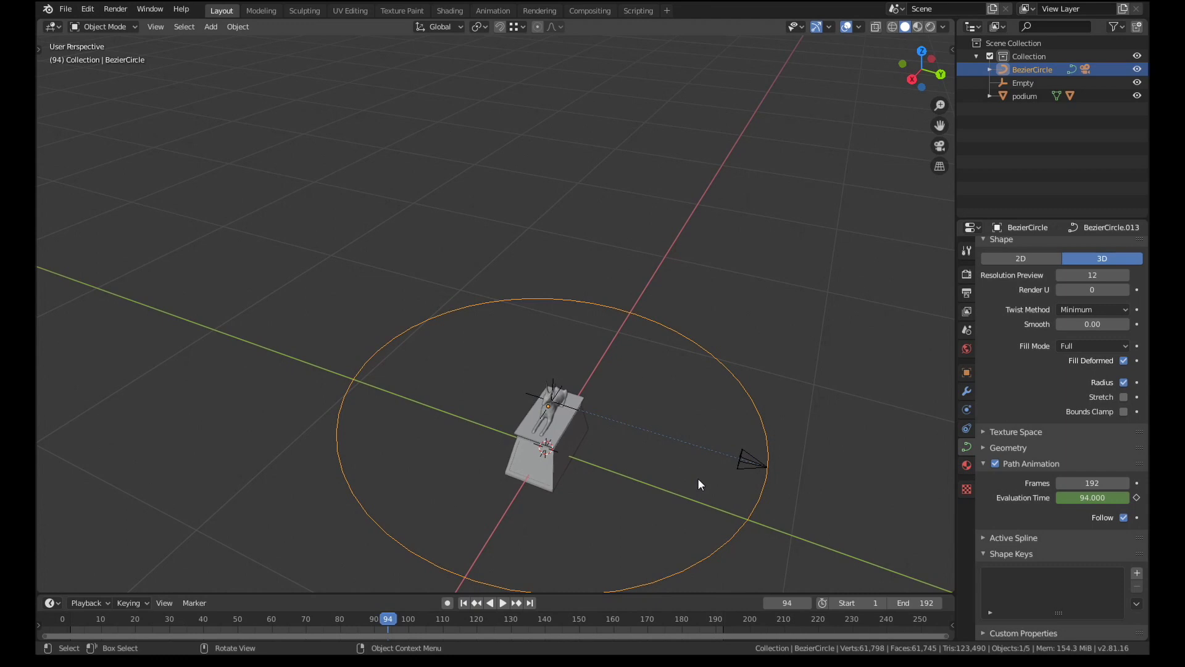
pyautogui.keyDown('shift'); pyautogui.moveTo(698, 479); pyautogui.dragTo(717, 462, button='middle'); pyautogui.keyUp('shift')
pyautogui.scroll(1, 707, 450)
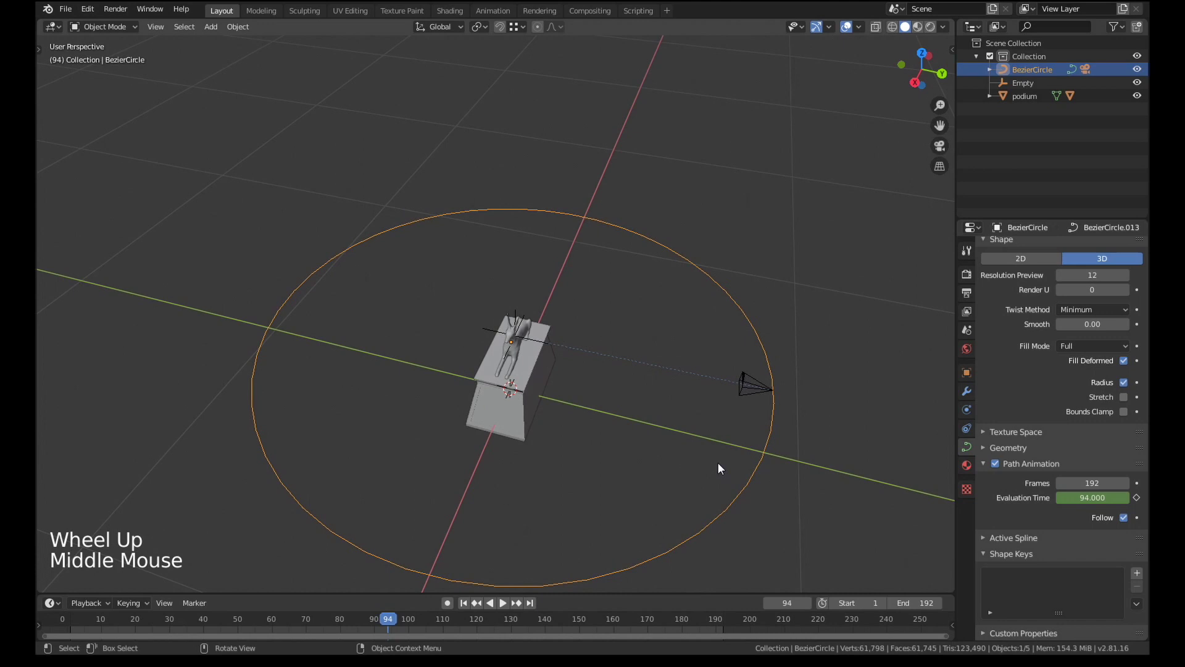
pyautogui.click(768, 436)
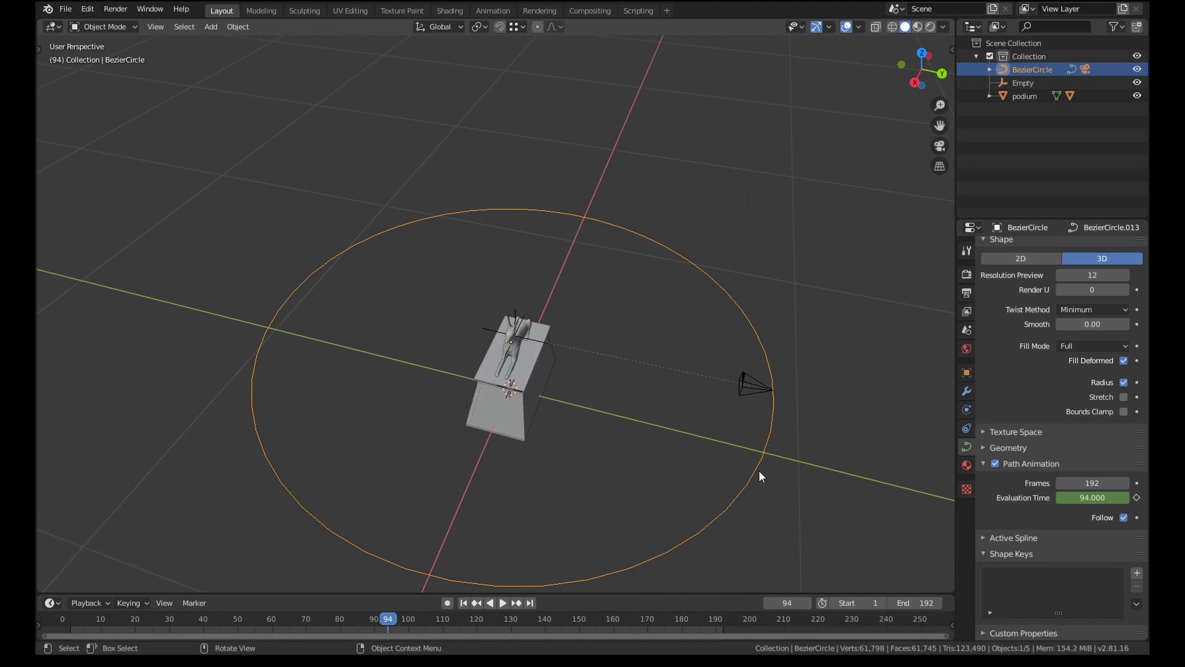
# - In Edit Mode, raise one control point of the circle path along Z
pyautogui.press('Tab')
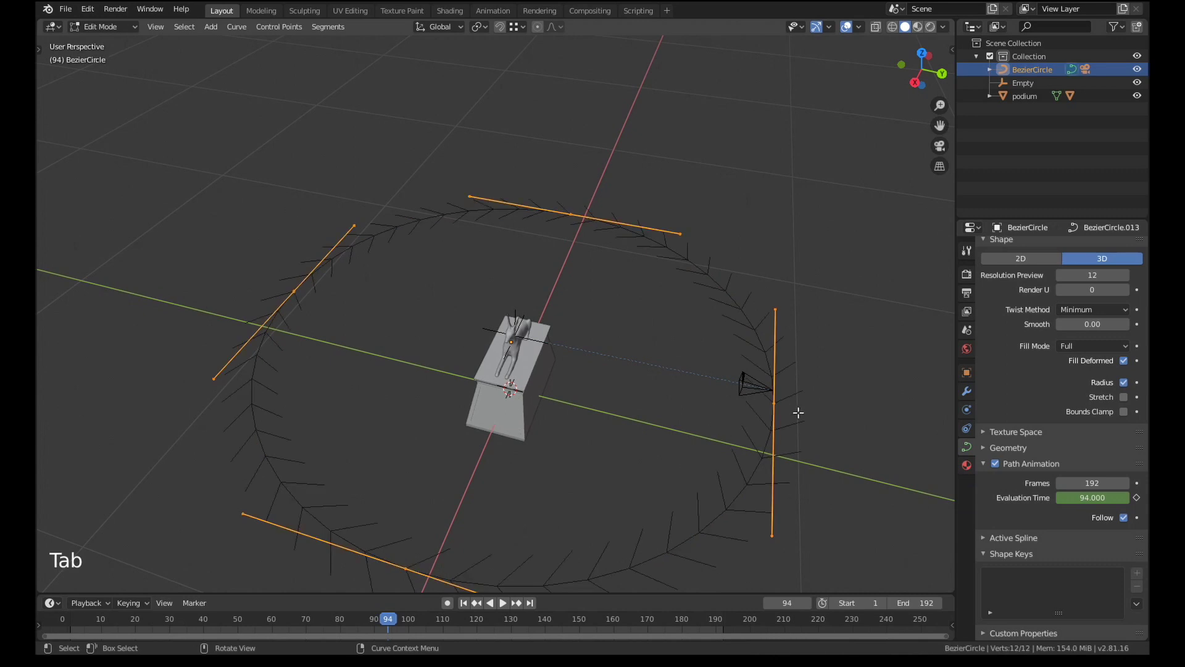
pyautogui.click(775, 403)
pyautogui.moveTo(710, 470); pyautogui.dragTo(643, 482, button='middle')
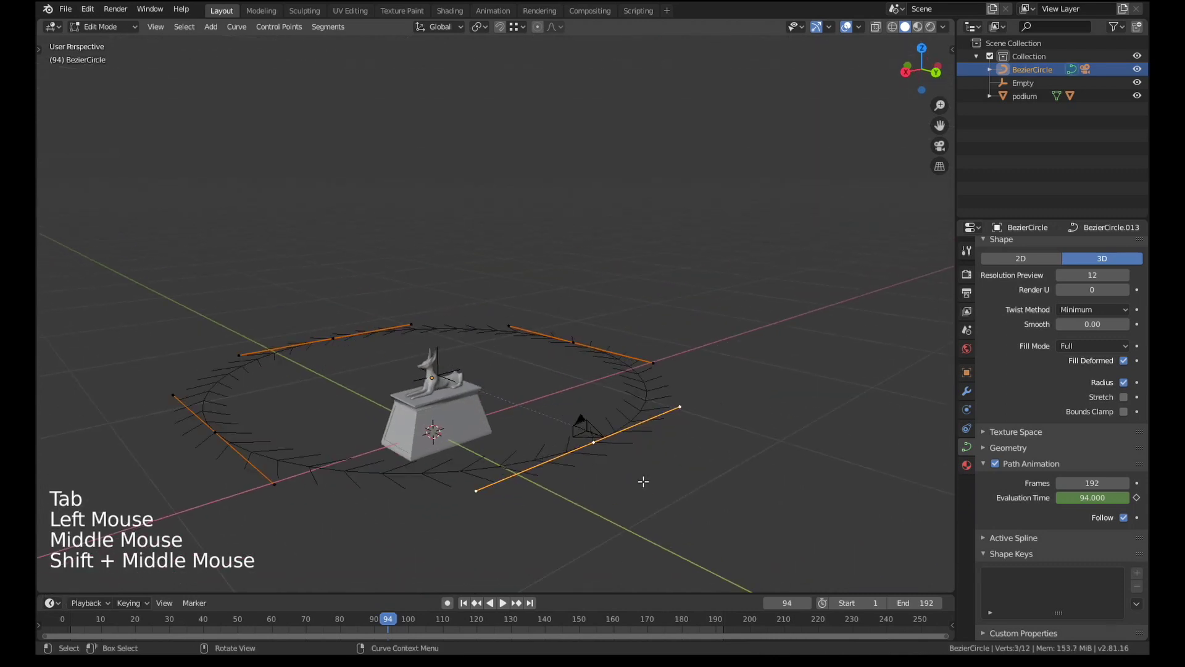
pyautogui.press('g')
pyautogui.press('z')
pyautogui.click(632, 378)
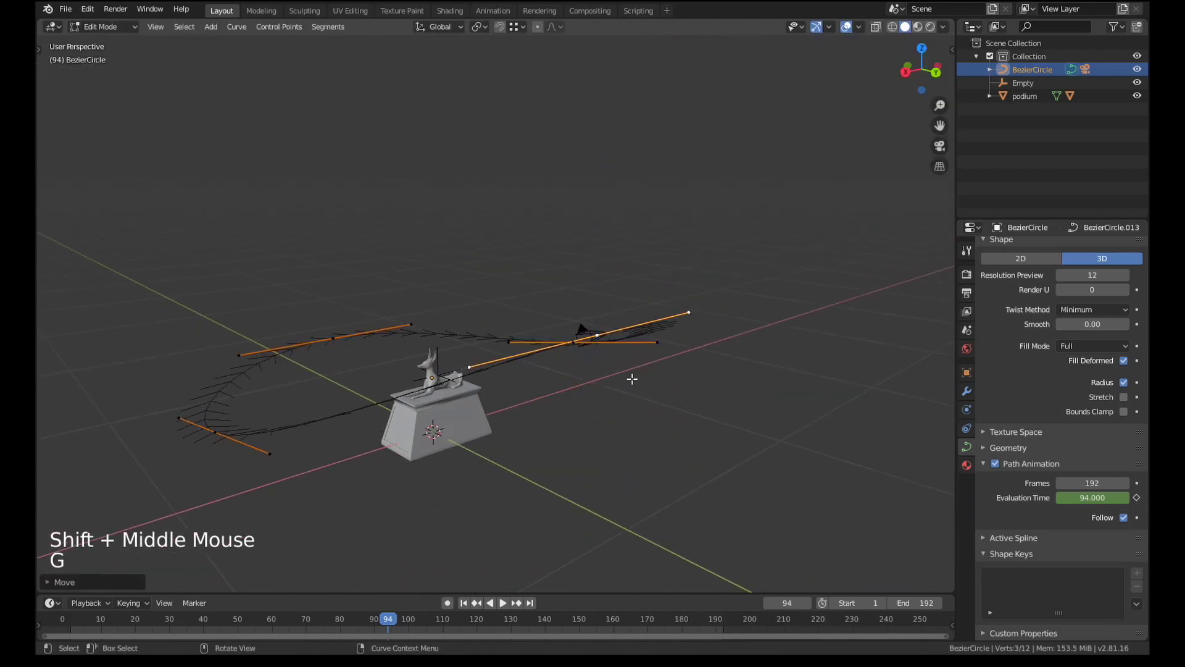
# - Move the left control point to a new position and return to Object Mode
pyautogui.moveTo(632, 378); pyautogui.dragTo(499, 370, button='middle')
pyautogui.scroll(-2, 500, 370)
pyautogui.keyDown('shift'); pyautogui.moveTo(240, 404); pyautogui.dragTo(389, 407, button='middle'); pyautogui.keyUp('shift')
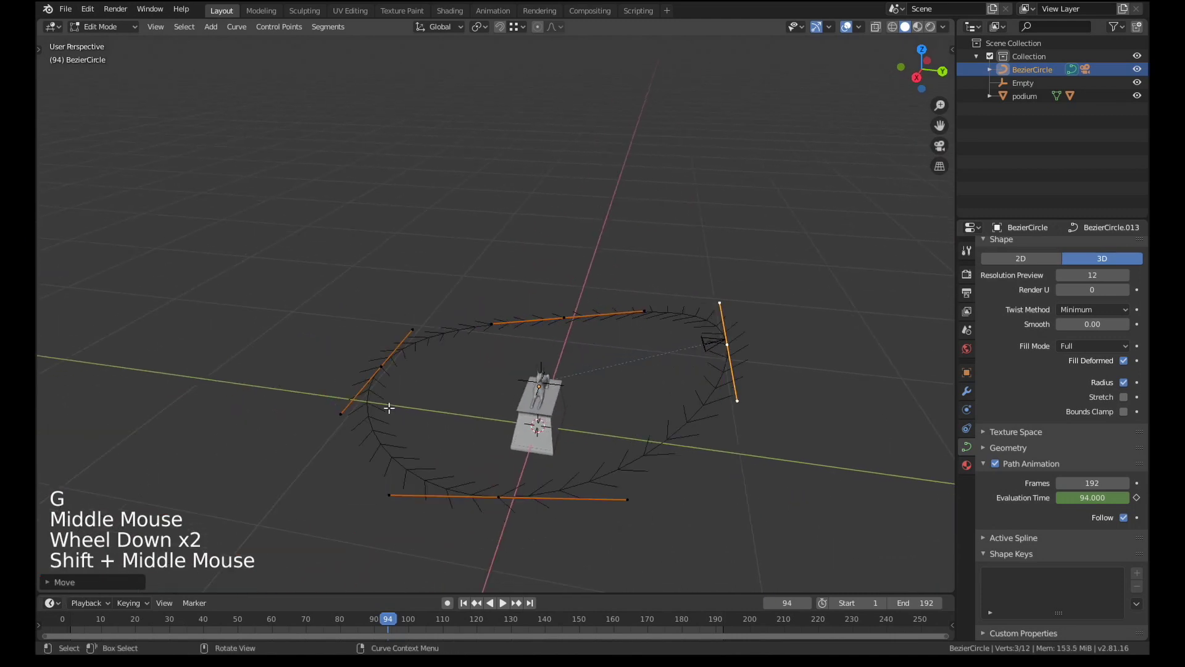
pyautogui.click(380, 360)
pyautogui.moveTo(380, 360); pyautogui.dragTo(669, 259, button='middle')
pyautogui.press('g')
pyautogui.click(456, 388)
pyautogui.scroll(2, 545, 319)
pyautogui.scroll(-1, 553, 346)
pyautogui.press('Tab')
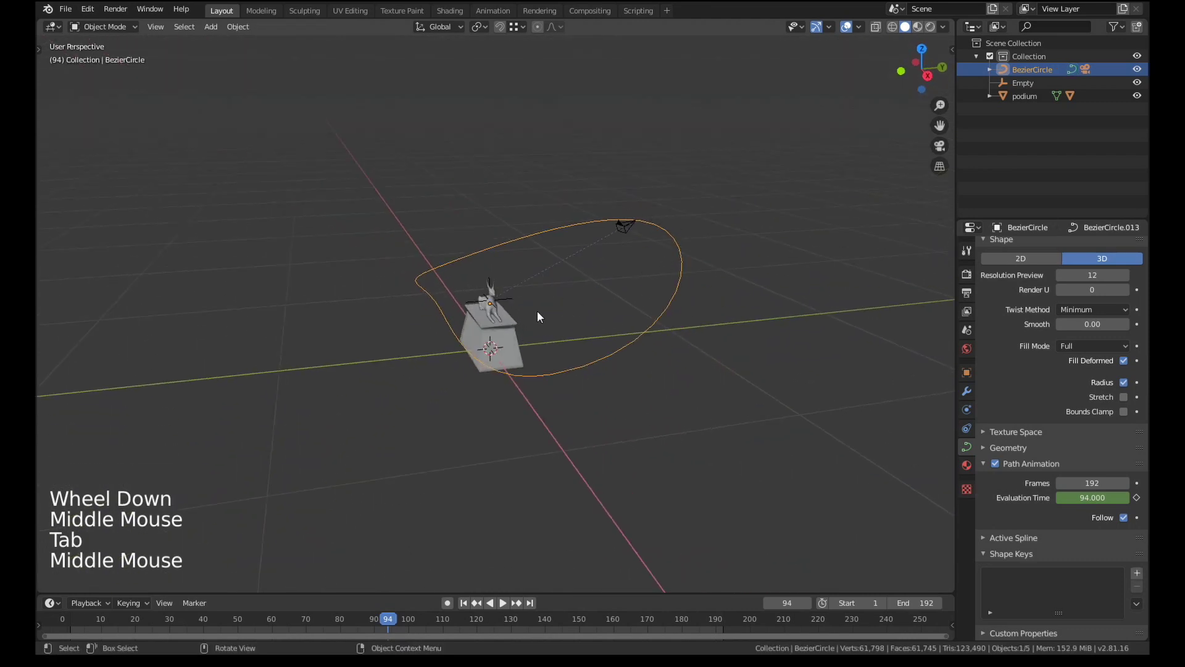
# - Play the orbit from frame 1 through the camera view in Material Preview shading
pyautogui.moveTo(537, 310); pyautogui.dragTo(684, 332, button='middle')
pyautogui.scroll(1, 621, 305)
pyautogui.press('KP_0')
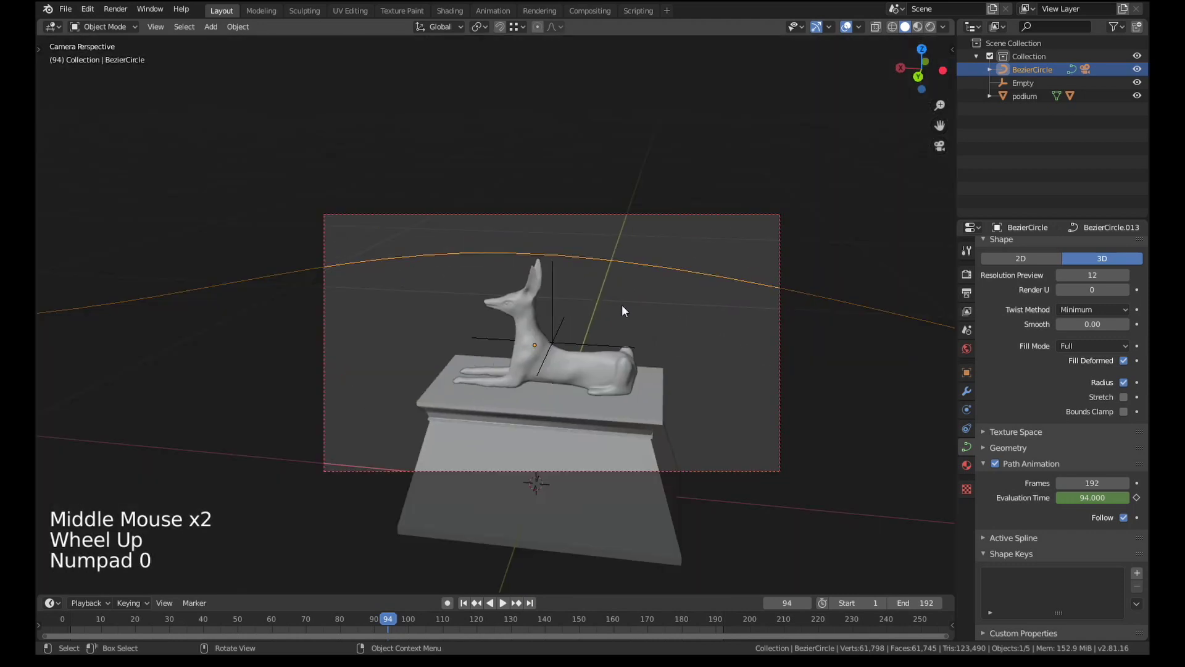
pyautogui.press('z')
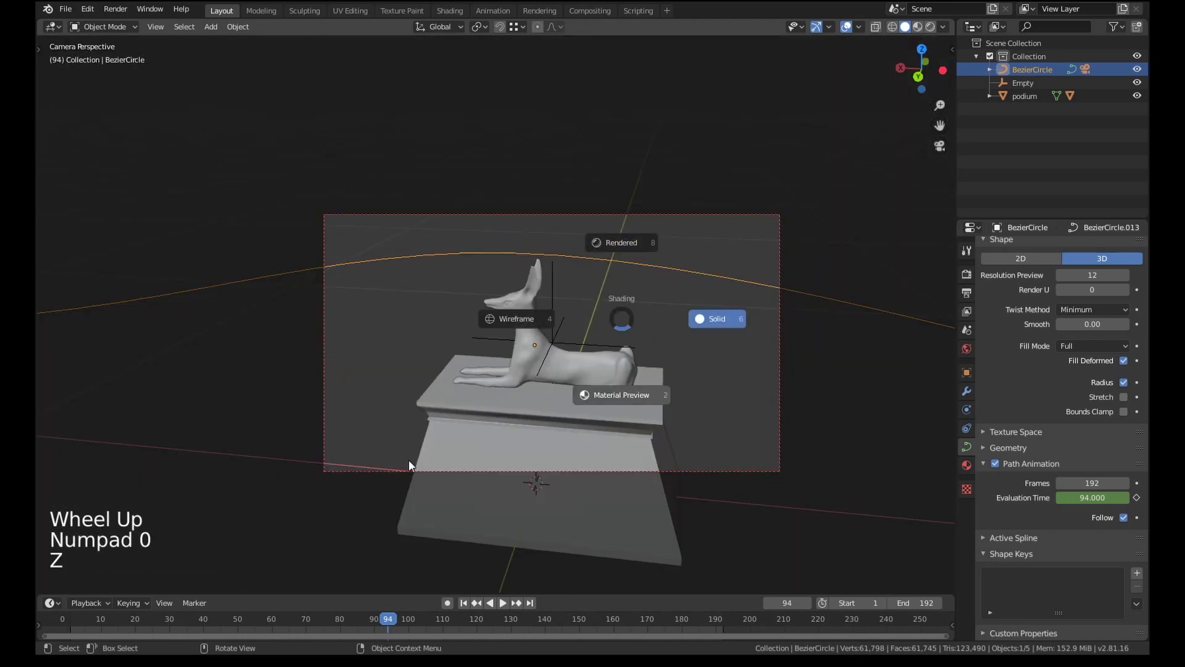
pyautogui.click(589, 417)
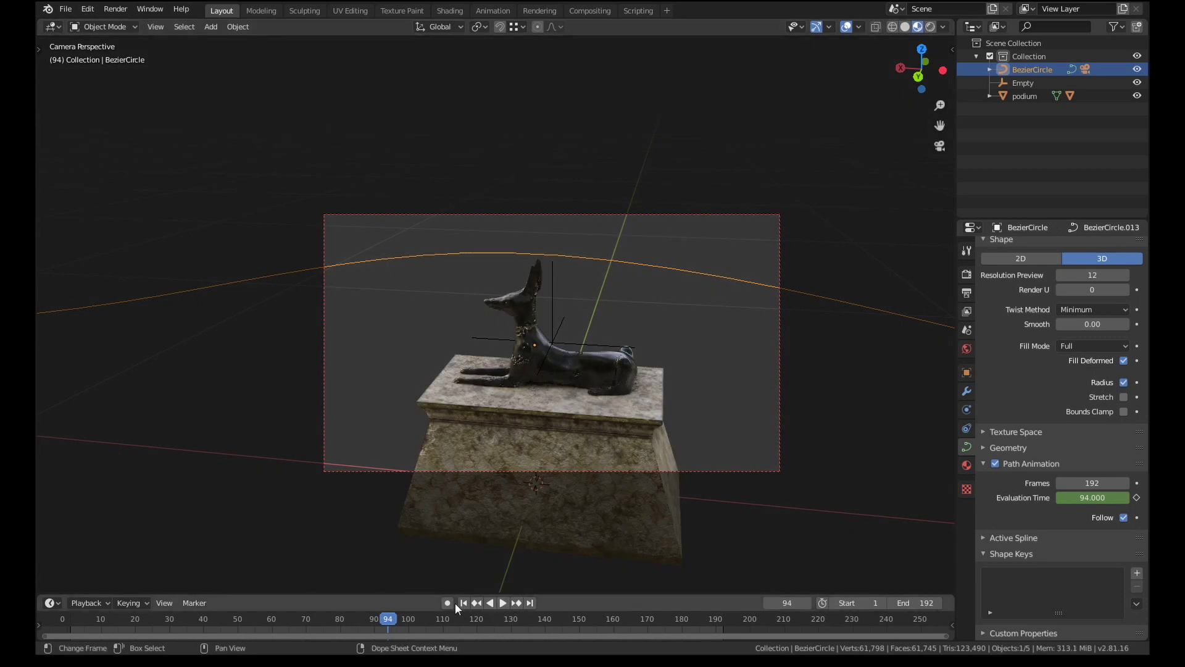
pyautogui.click(477, 604)
pyautogui.click(503, 603)
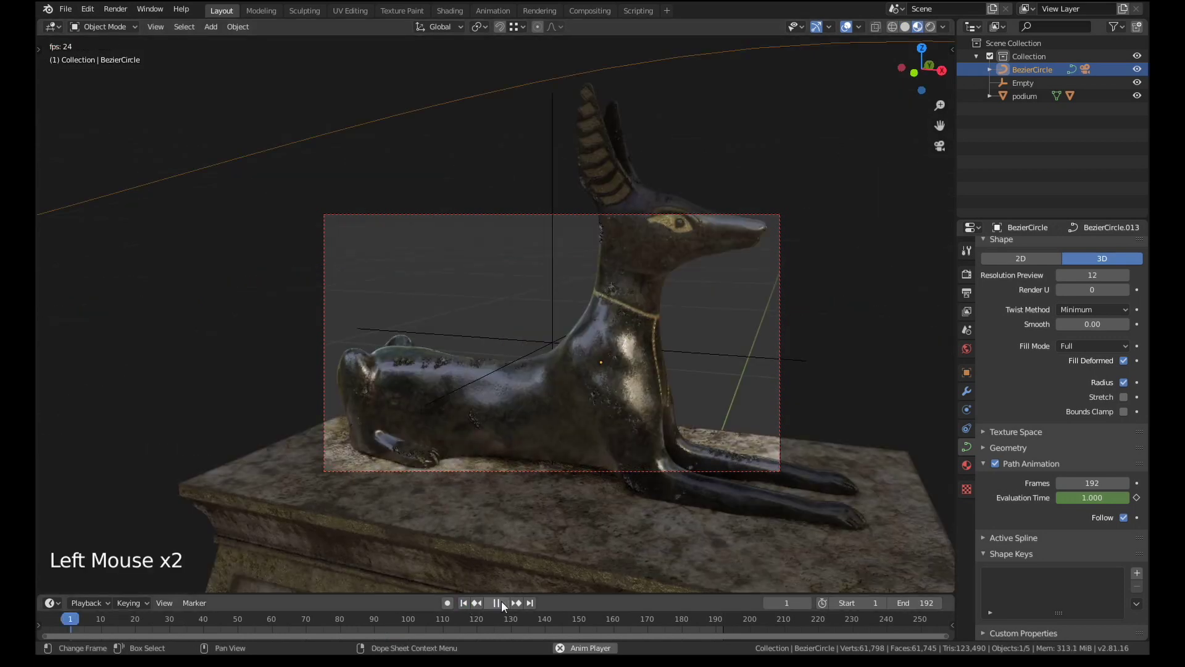